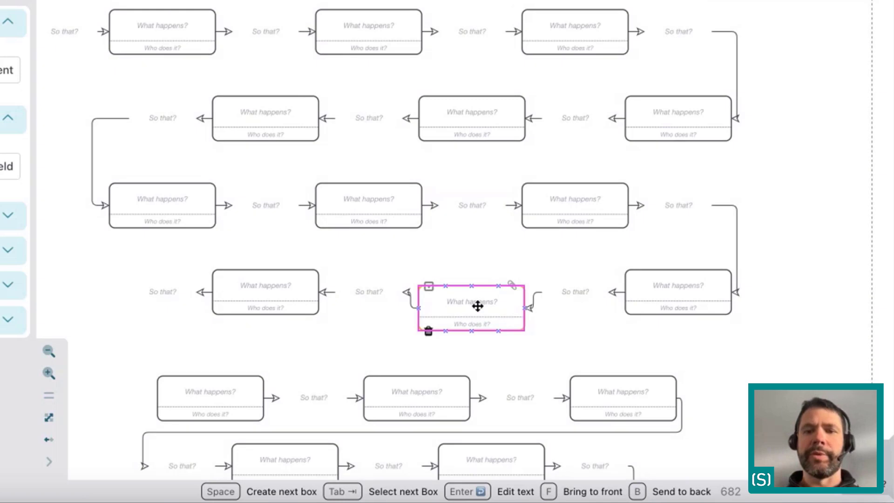
# Move the displaced "What happens?" box in the fourth row back into line with its neighbours
pyautogui.moveTo(477, 303); pyautogui.dragTo(477, 285)
pyautogui.hscroll(1, 612, 254)
pyautogui.hscroll(3, 613, 254)
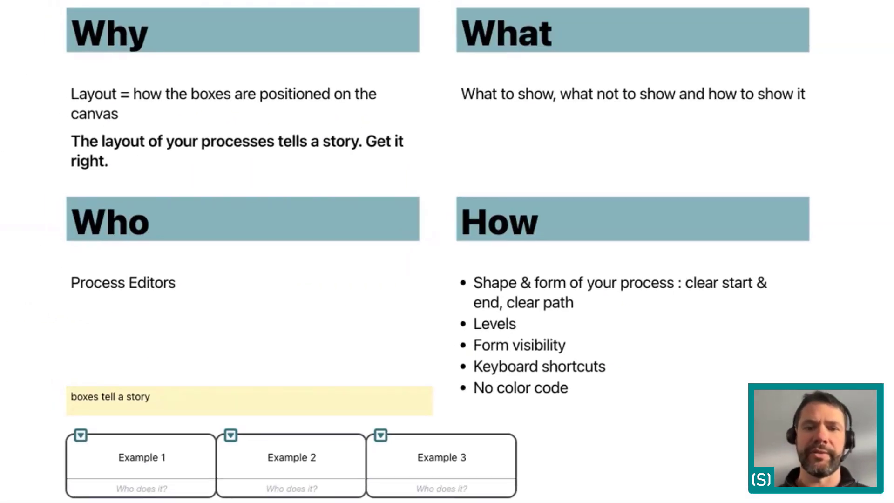
# Open the Layout 3 process under "Typical layouts"
pyautogui.scroll(-2, 446, 260)
pyautogui.scroll(-3, 445, 260)
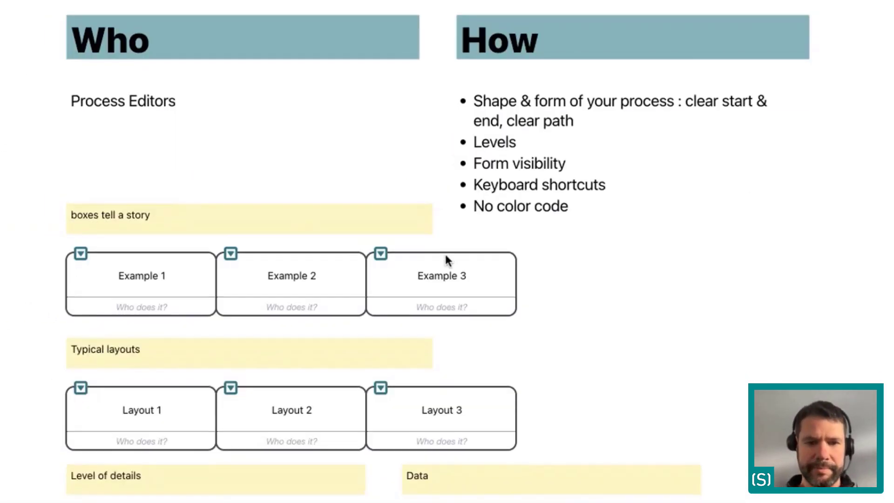
pyautogui.click(398, 389)
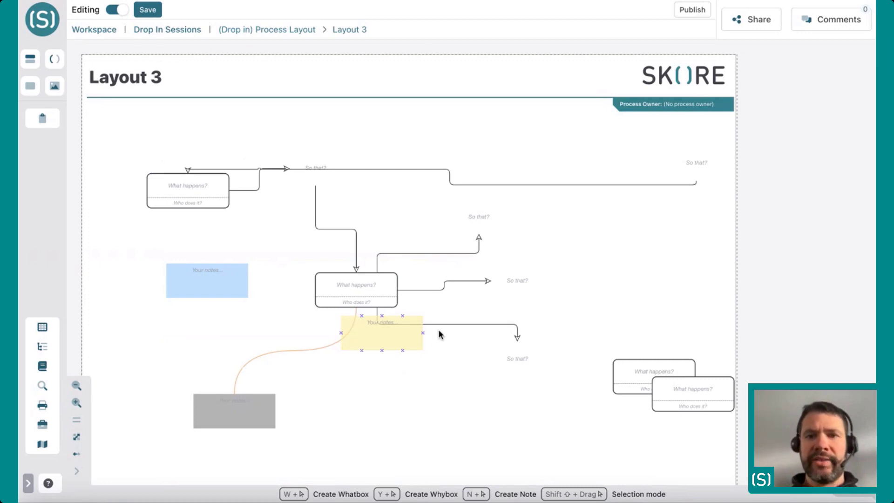
# Move the distant loop-back "So that?" box inward and up, and align the first "So that?" with the first "What happens?" box
pyautogui.click(695, 154)
pyautogui.moveTo(694, 152); pyautogui.dragTo(530, 139)
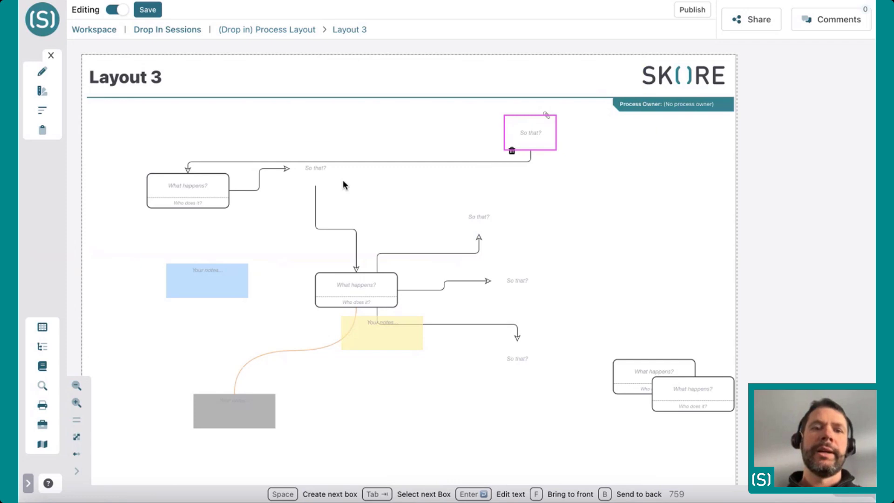
pyautogui.moveTo(317, 175); pyautogui.dragTo(287, 193)
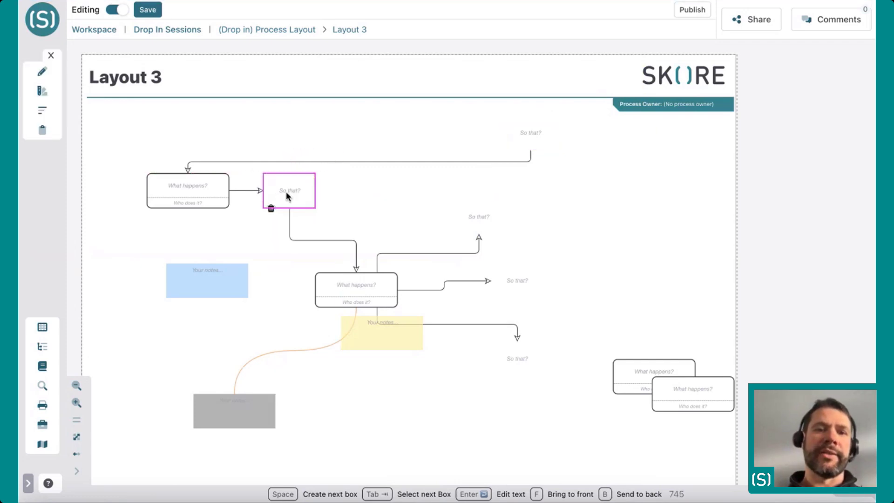
# Shift the blue note outward and align the second "What happens?" box directly beneath the first "So that?"
pyautogui.moveTo(217, 279); pyautogui.dragTo(175, 289)
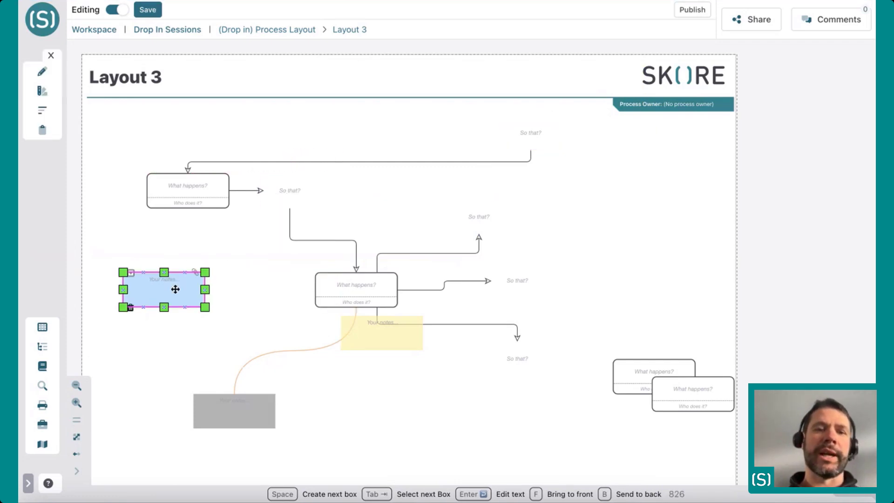
pyautogui.moveTo(349, 294); pyautogui.dragTo(282, 285)
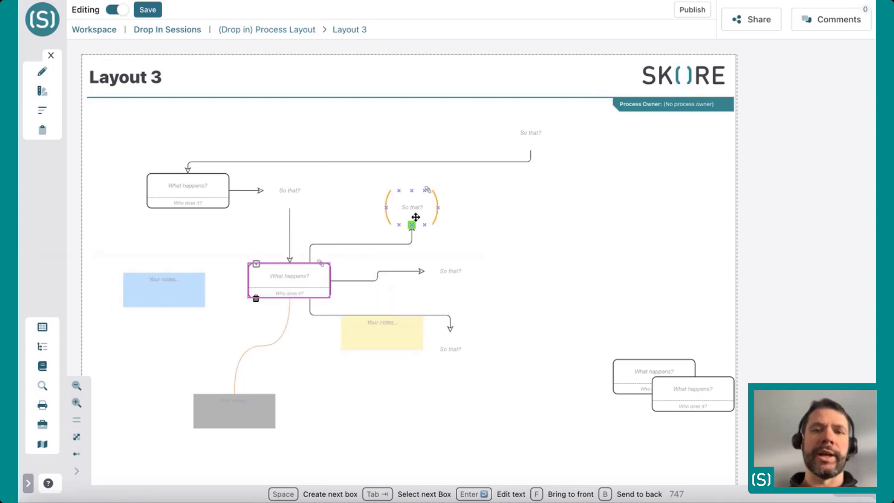
# Move the upper branch's "So that?" box slightly down and outward, and reattach its arrow to the box's left side
pyautogui.moveTo(416, 209); pyautogui.dragTo(432, 226)
pyautogui.click(369, 252)
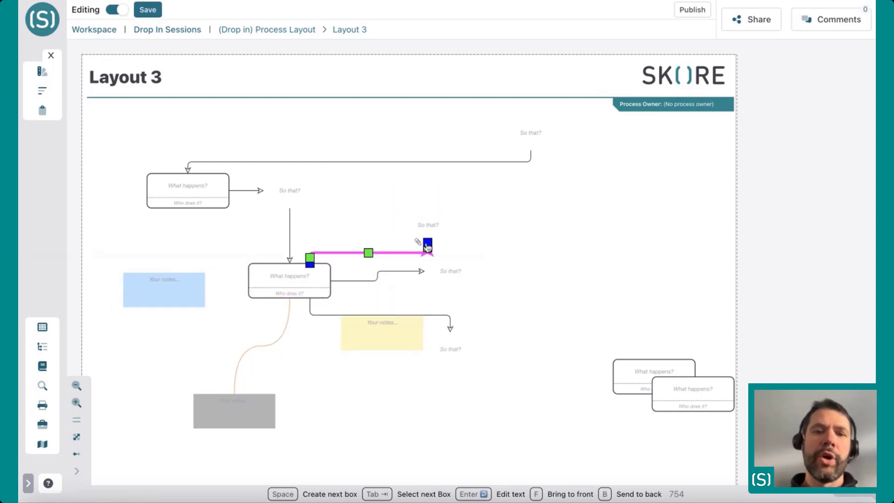
pyautogui.click(359, 218)
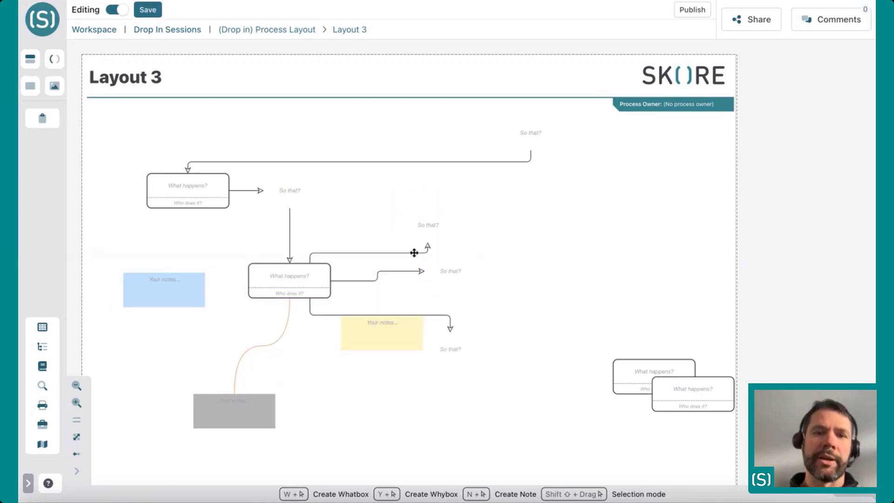
pyautogui.click(416, 252)
pyautogui.moveTo(432, 250); pyautogui.dragTo(407, 223)
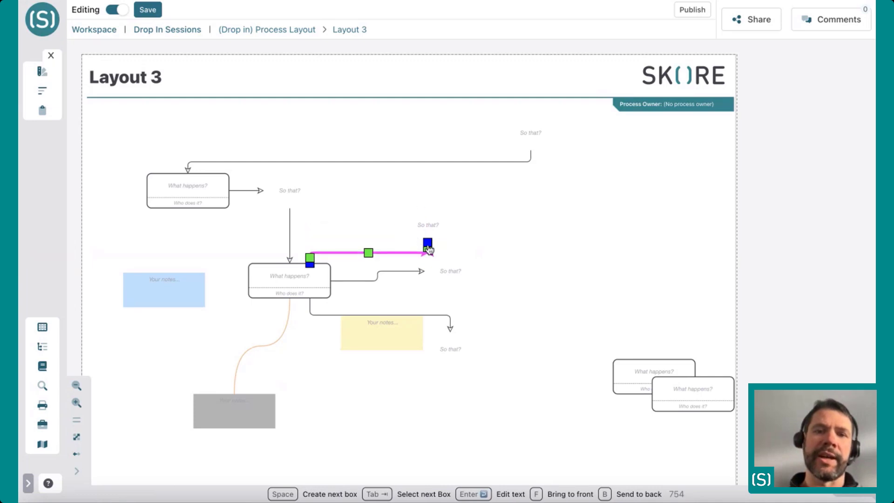
# Align the middle and lower "So that?" boxes under the upper one, with both arrows entering their left sides
pyautogui.click(423, 272)
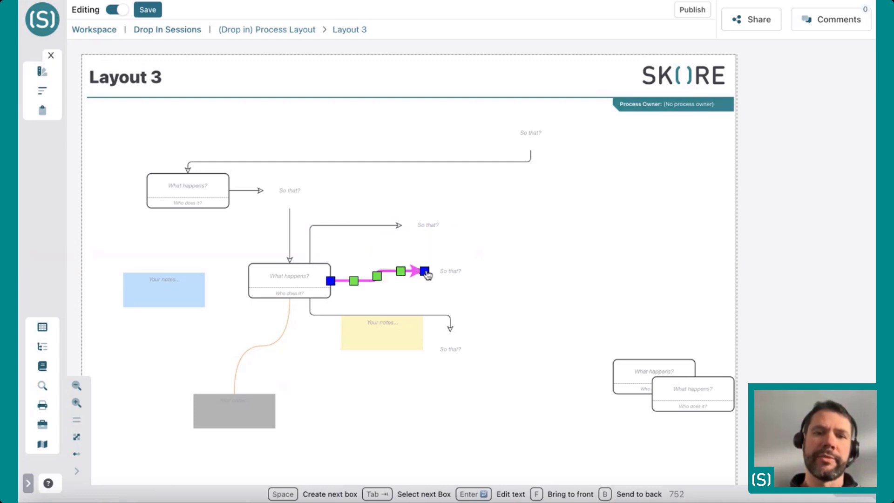
pyautogui.moveTo(427, 275); pyautogui.dragTo(426, 350)
pyautogui.moveTo(454, 347); pyautogui.dragTo(432, 347)
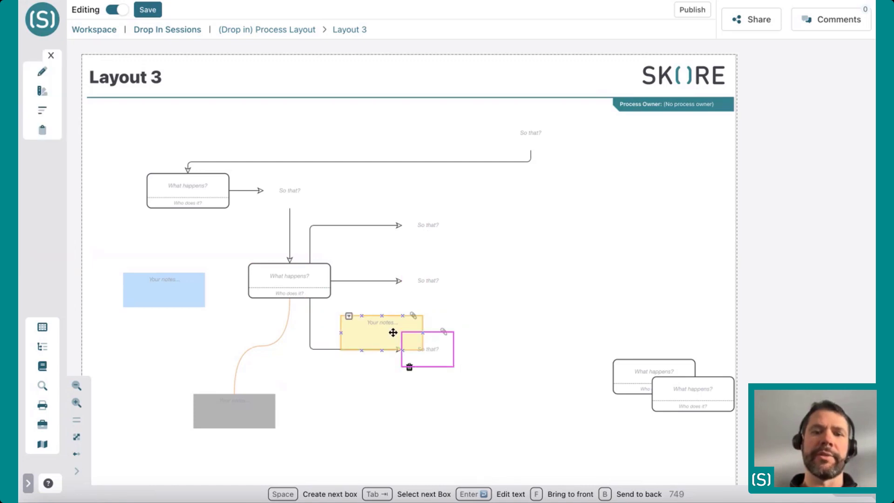
pyautogui.click(368, 329)
pyautogui.press('Delete')
pyautogui.press('super+z')
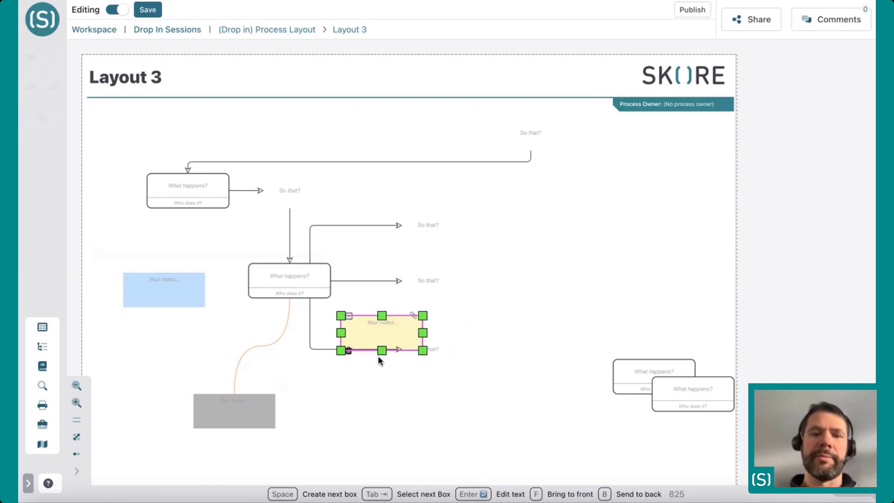
# Move the yellow note clear below the lower branch, and separate the two overlapping "What happens?" boxes beside the three branches
pyautogui.click(379, 378)
pyautogui.moveTo(376, 339); pyautogui.dragTo(365, 391)
pyautogui.moveTo(647, 386); pyautogui.dragTo(525, 269)
pyautogui.moveTo(703, 396); pyautogui.dragTo(555, 329)
pyautogui.moveTo(523, 254); pyautogui.dragTo(500, 253)
pyautogui.click(549, 320)
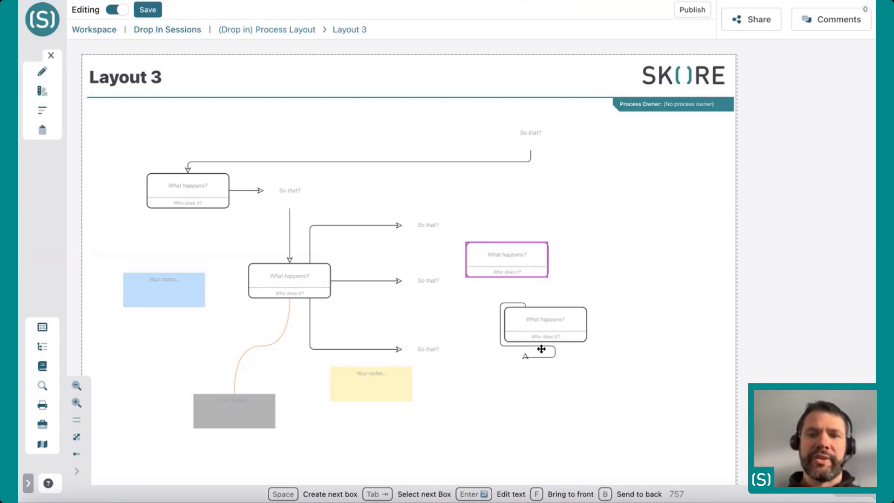
pyautogui.moveTo(547, 325); pyautogui.dragTo(580, 326)
# Reposition the blue note to the left of the second "What happens?" box
pyautogui.click(155, 286)
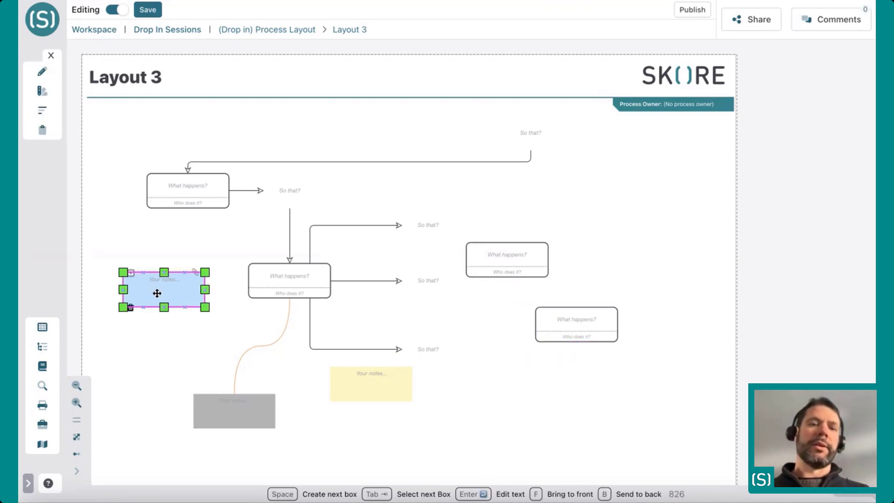
pyautogui.moveTo(156, 291); pyautogui.dragTo(183, 311)
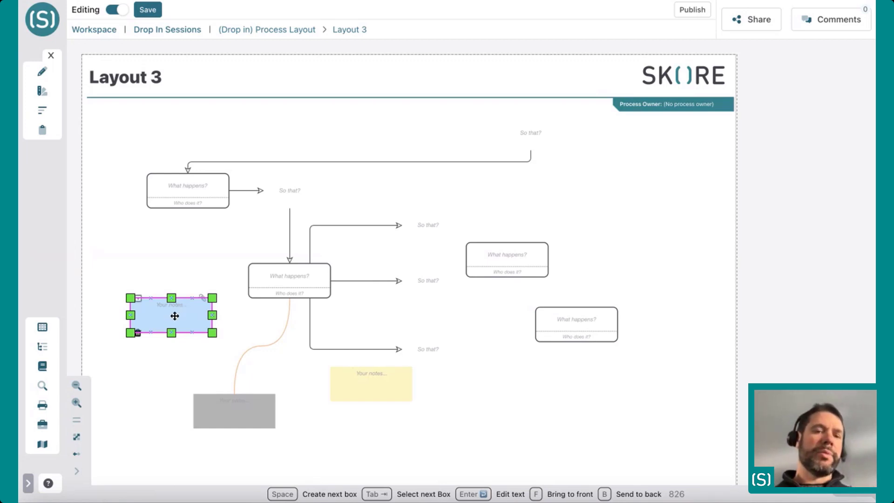
pyautogui.moveTo(172, 307); pyautogui.dragTo(158, 276)
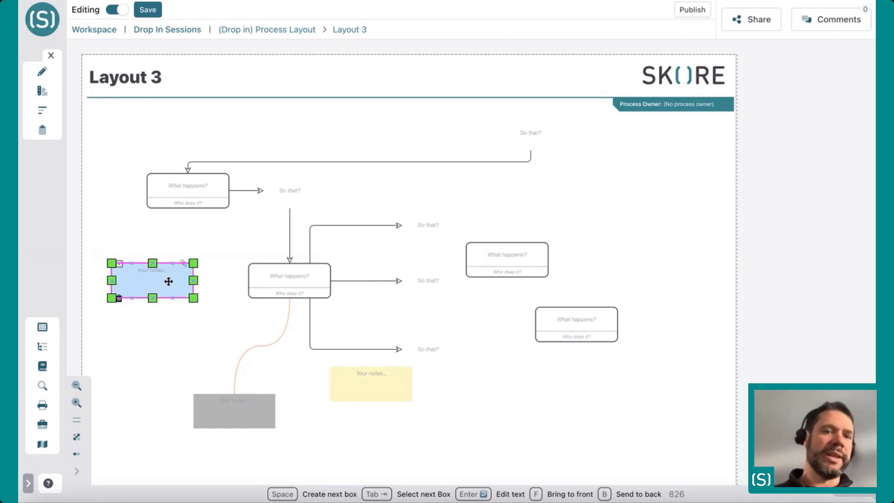
pyautogui.click(357, 380)
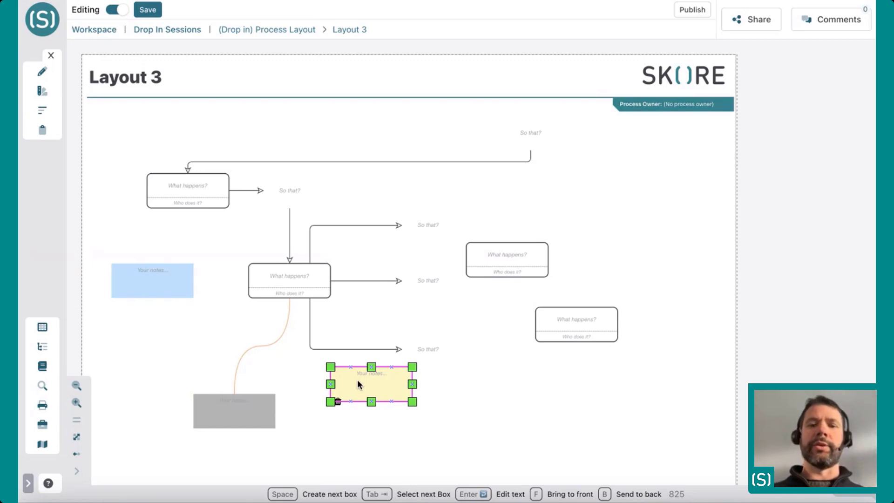
pyautogui.click(158, 278)
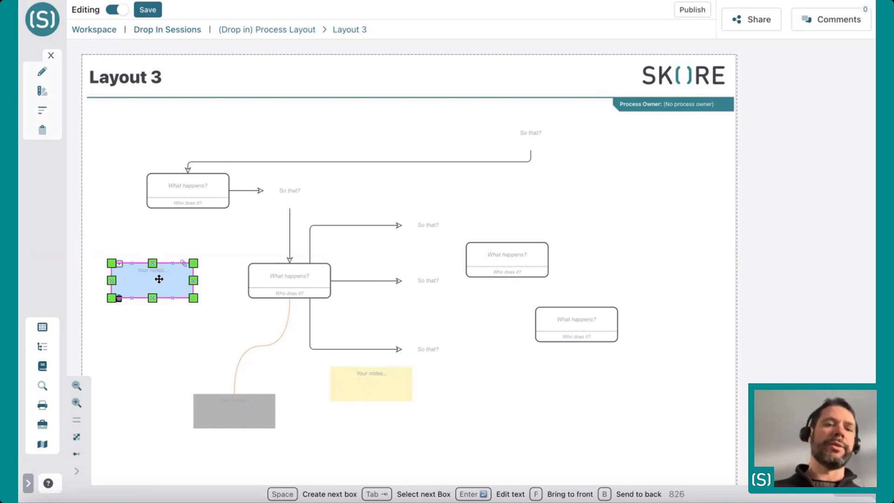
# Make the blue note narrower and taller, and place it below the first "What happens?" box
pyautogui.moveTo(195, 301); pyautogui.dragTo(183, 318)
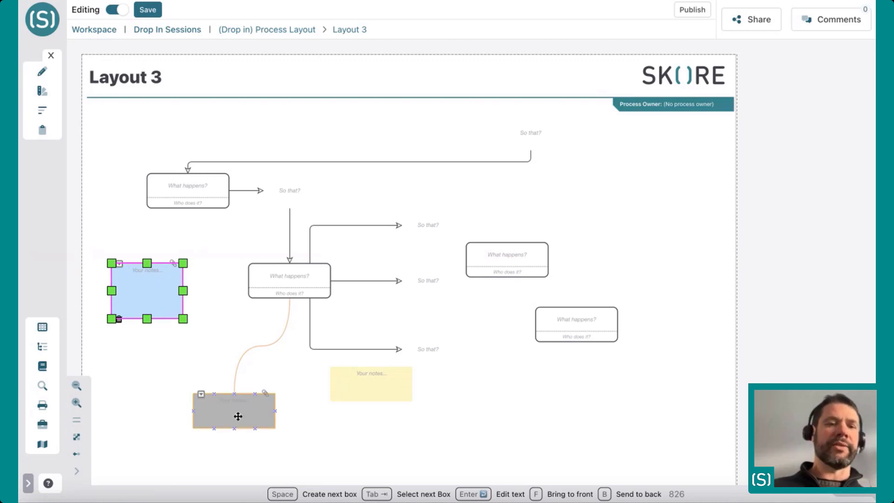
pyautogui.moveTo(138, 283); pyautogui.dragTo(166, 321)
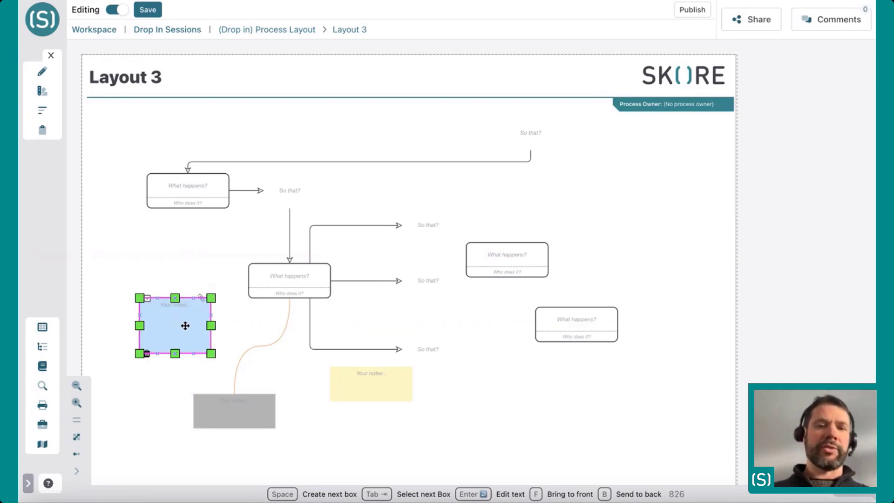
pyautogui.click(175, 276)
pyautogui.moveTo(176, 309); pyautogui.dragTo(158, 263)
pyautogui.click(152, 227)
pyautogui.click(169, 281)
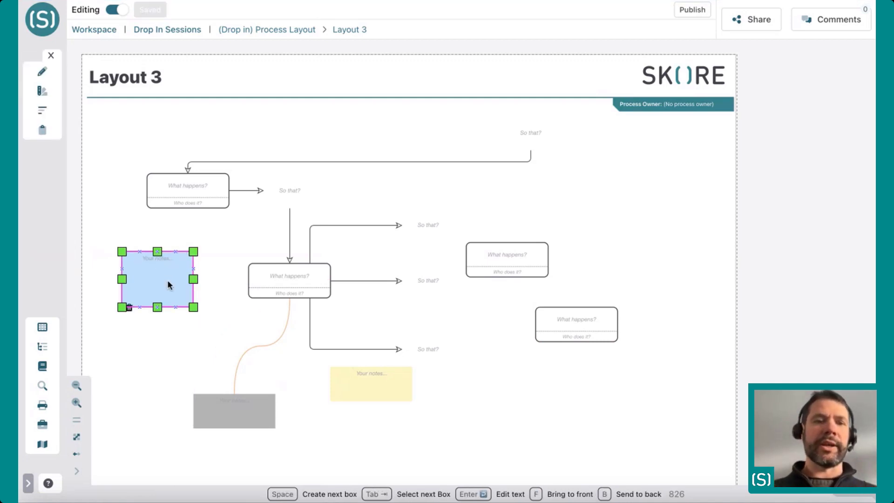
# Enter the text "consider tax thing in CH" in the blue note
pyautogui.click(222, 306)
pyautogui.click(151, 273)
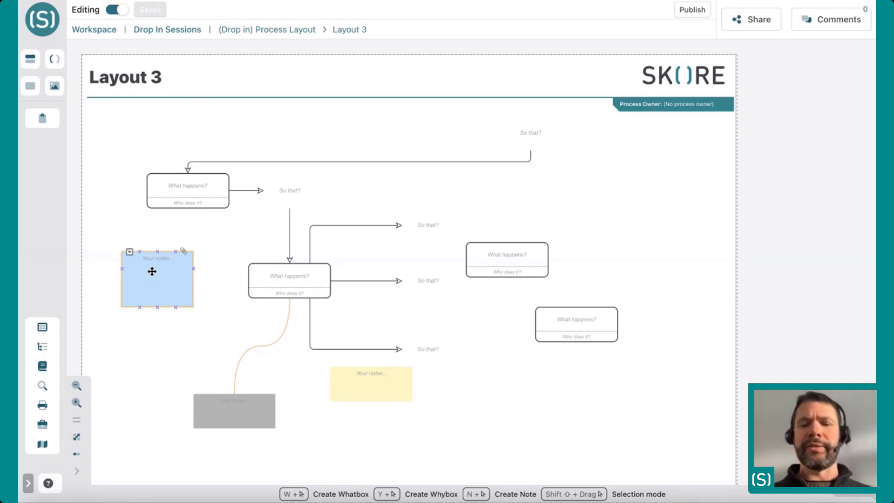
pyautogui.click(154, 277)
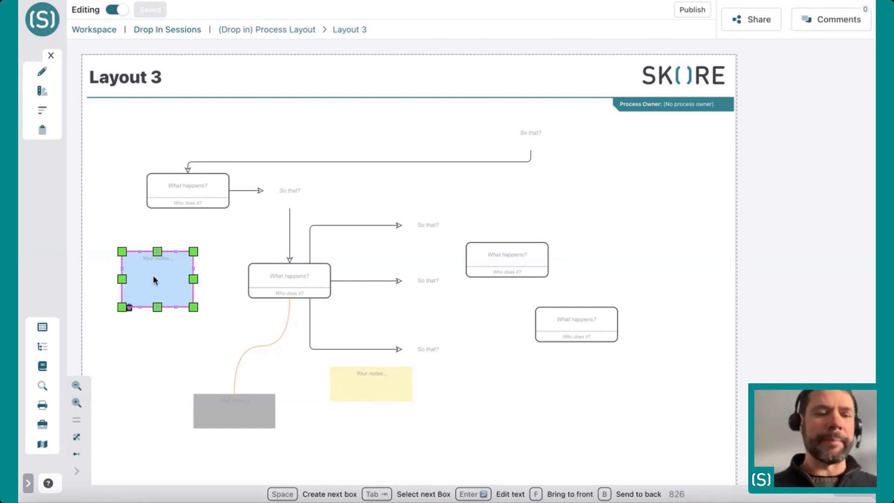
pyautogui.click(153, 279)
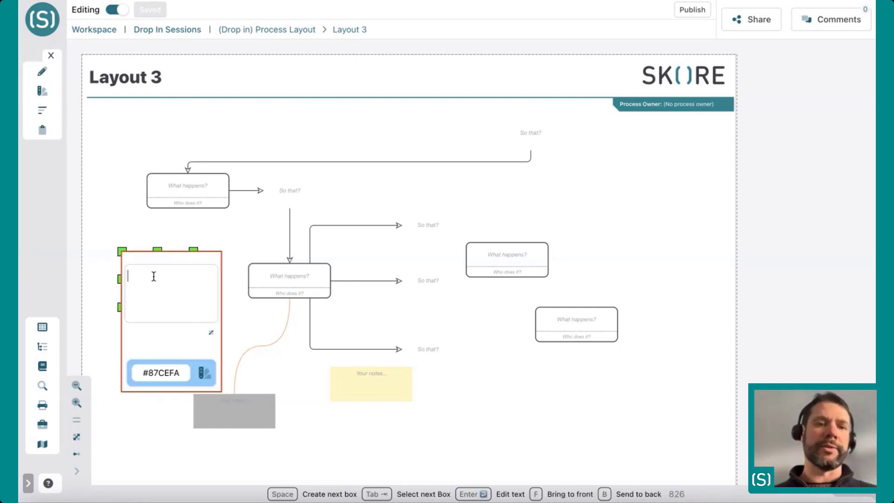
pyautogui.write('consider ')
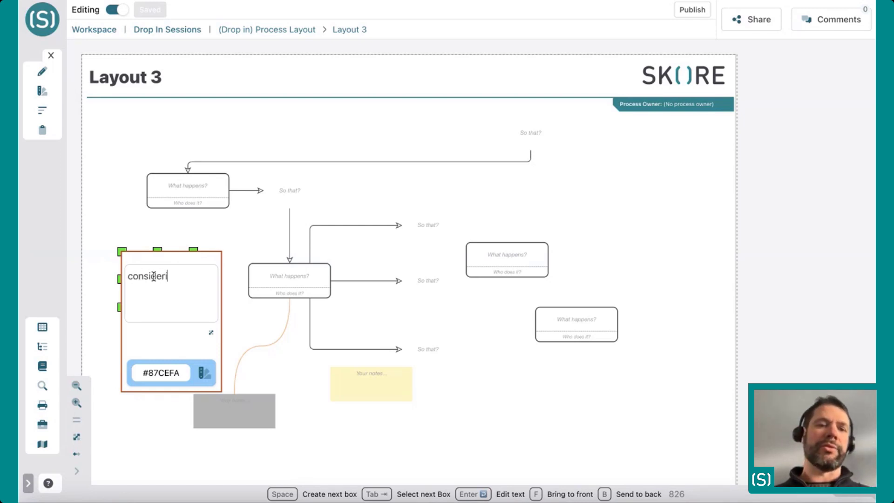
pyautogui.write('tax ')
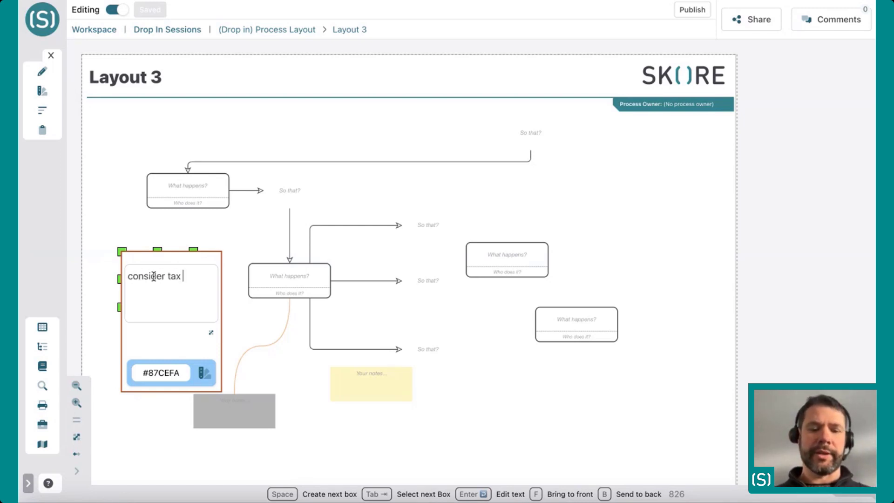
pyautogui.write('thing in cH')
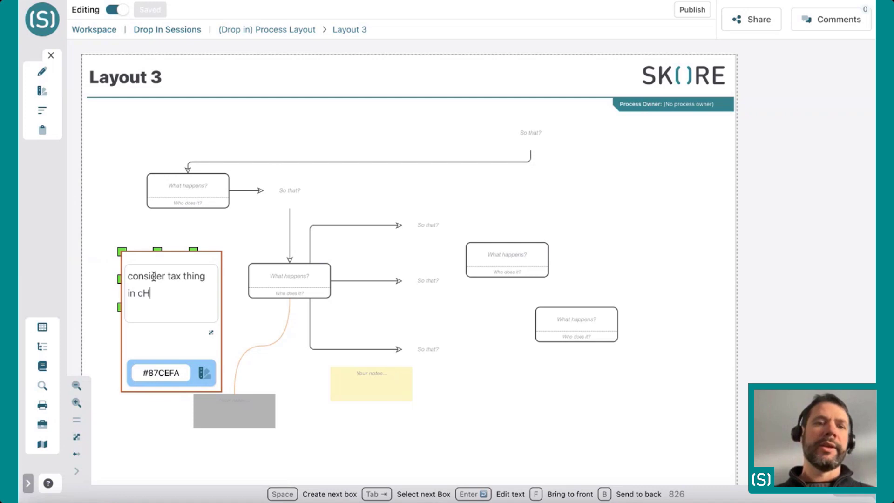
pyautogui.press('BackSpace')
pyautogui.press('BackSpace')
pyautogui.write('CH')
pyautogui.click(123, 225)
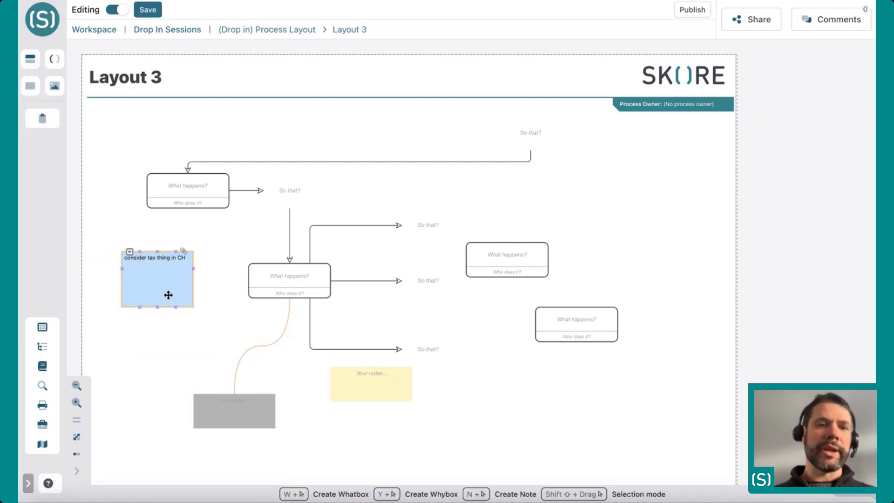
# Reduce the blue note's height and move it up closer to the first "What happens?" box
pyautogui.moveTo(168, 294); pyautogui.dragTo(185, 265)
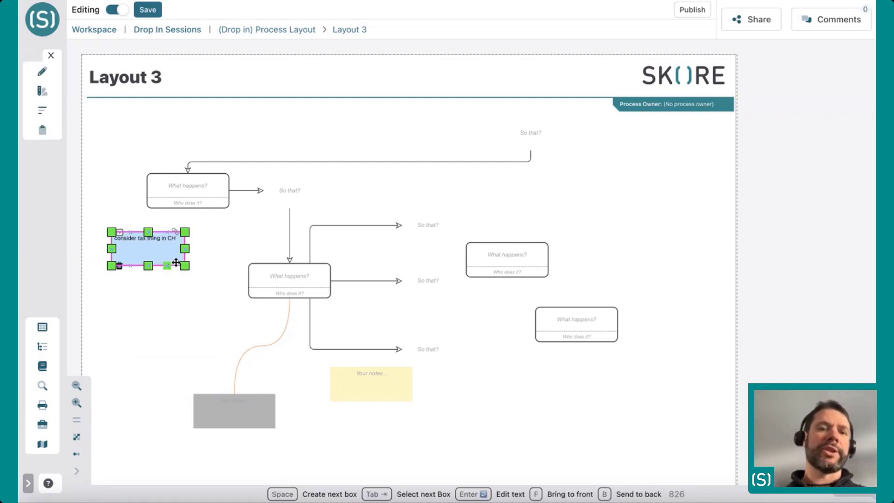
pyautogui.click(141, 247)
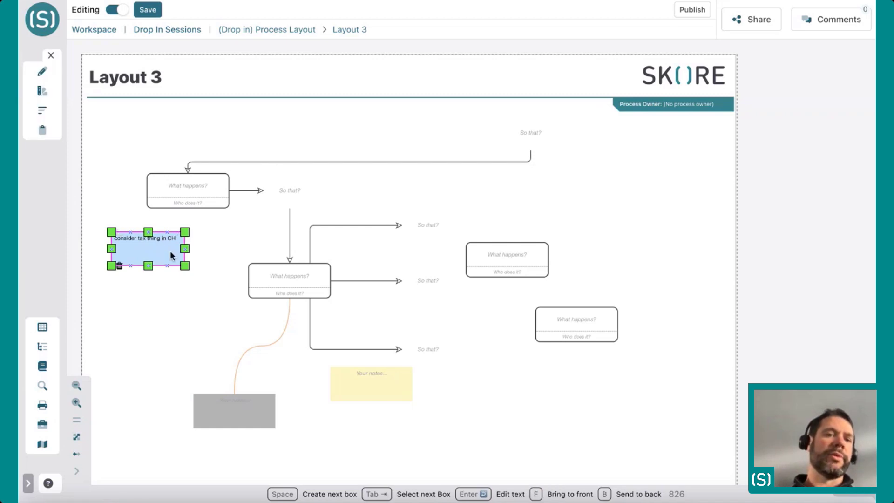
pyautogui.click(362, 378)
pyautogui.click(479, 392)
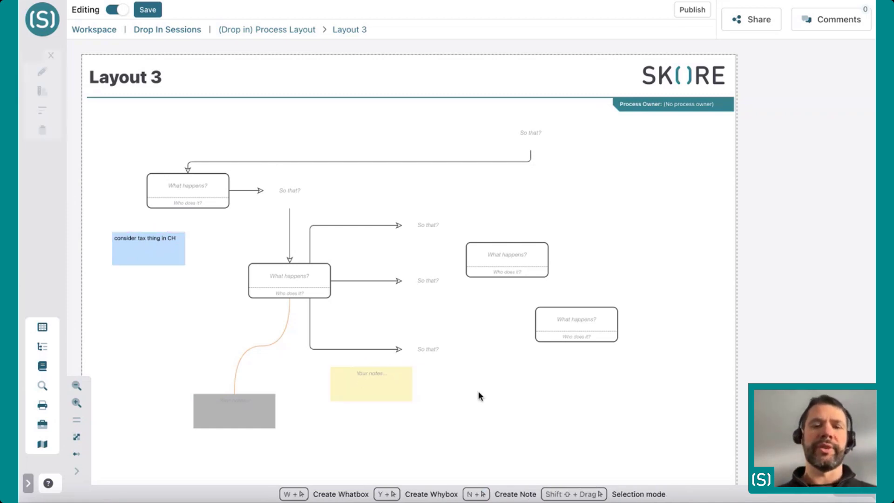
pyautogui.click(381, 383)
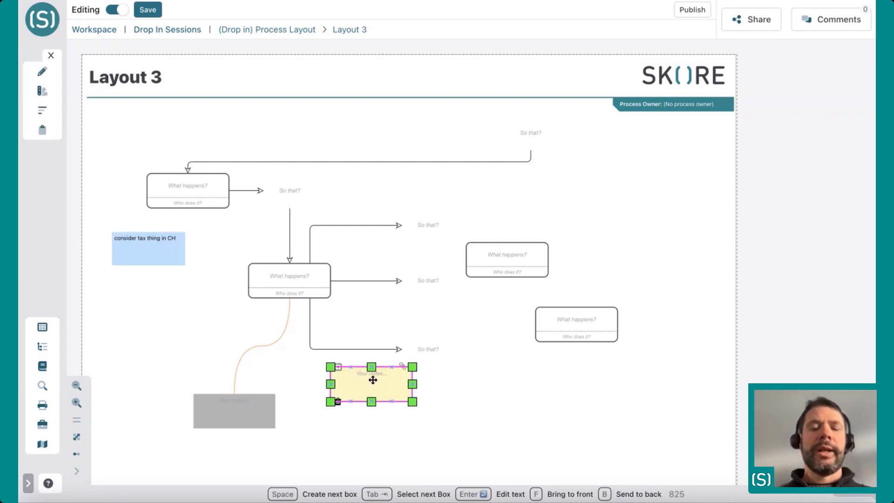
# Duplicate the blue note, place one copy near the diagram's lower-left corner and change its text to "general comments"
pyautogui.click(164, 247)
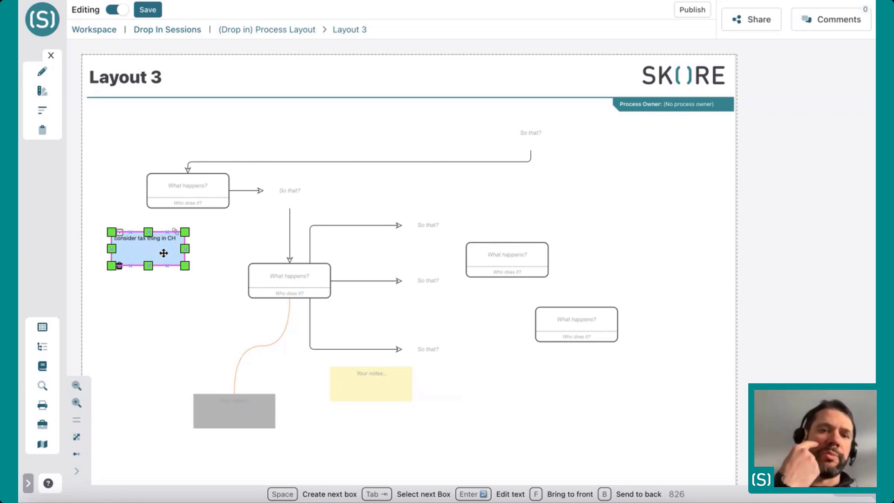
pyautogui.moveTo(147, 257); pyautogui.dragTo(139, 409)
pyautogui.doubleClick(139, 409)
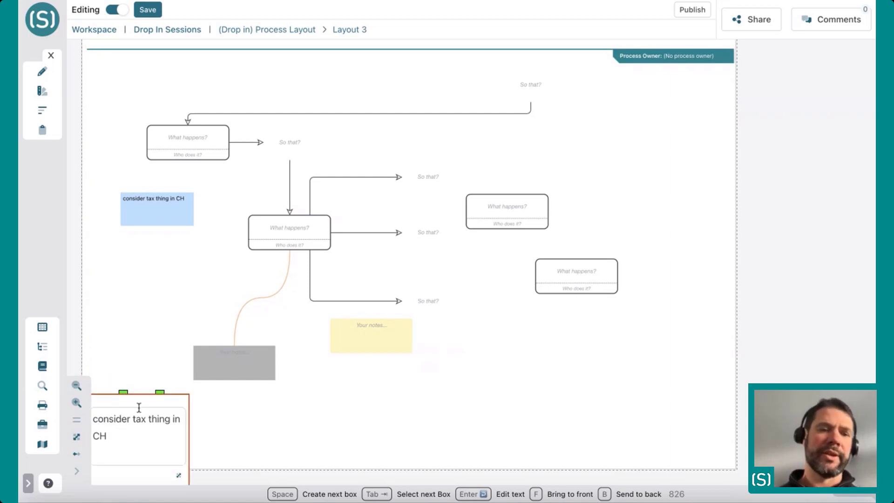
pyautogui.hotkey('ctrl', 'a')
pyautogui.write('general')
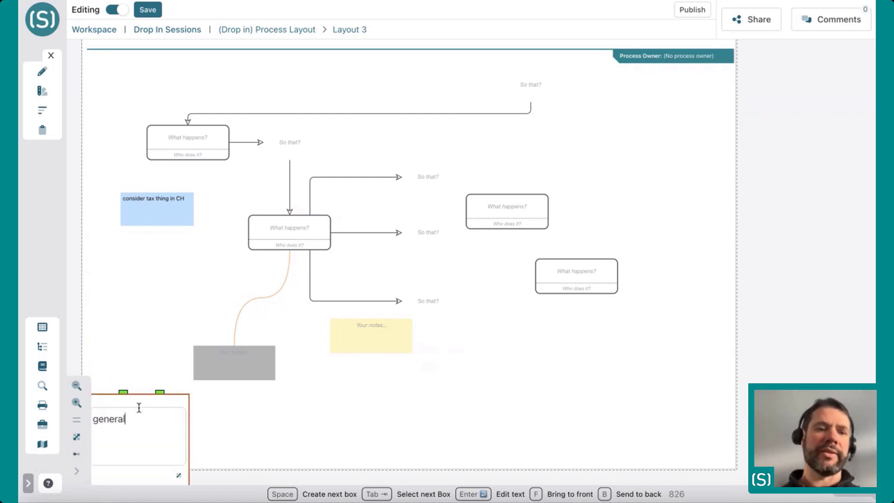
pyautogui.write(' comments')
pyautogui.click(253, 339)
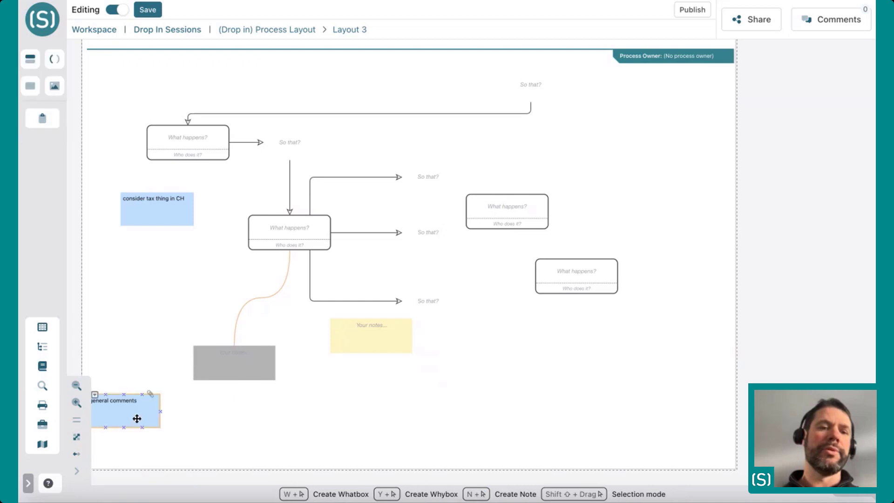
# Duplicate the empty yellow note, place the copy directly under the "general comments" note and enter "todo items" in it
pyautogui.click(368, 340)
pyautogui.hotkey('ctrl', 'v')
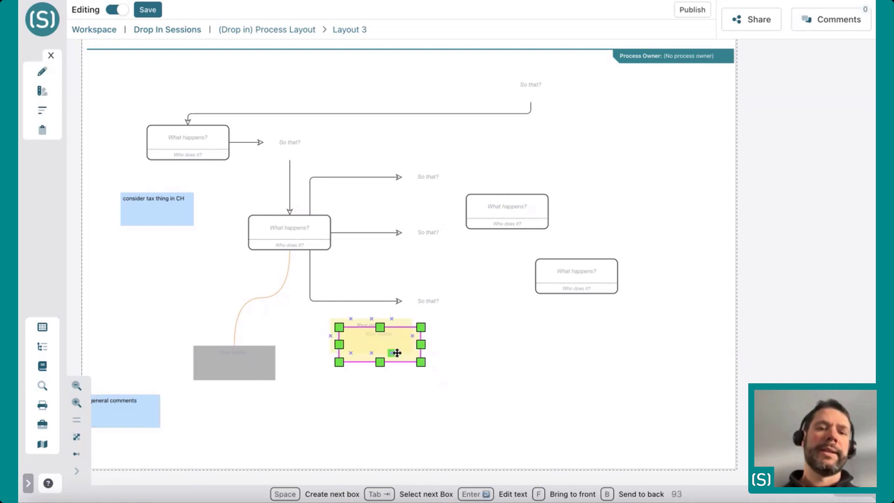
pyautogui.moveTo(405, 347); pyautogui.dragTo(152, 451)
pyautogui.doubleClick(152, 450)
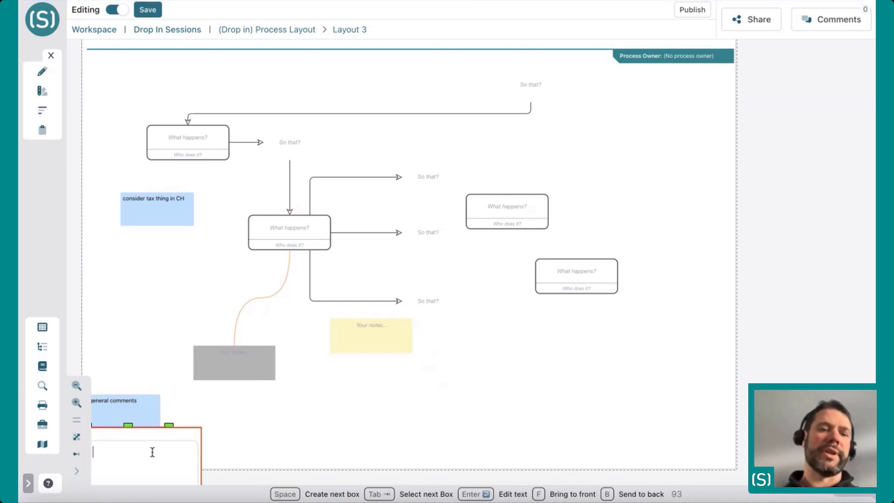
pyautogui.write('todo')
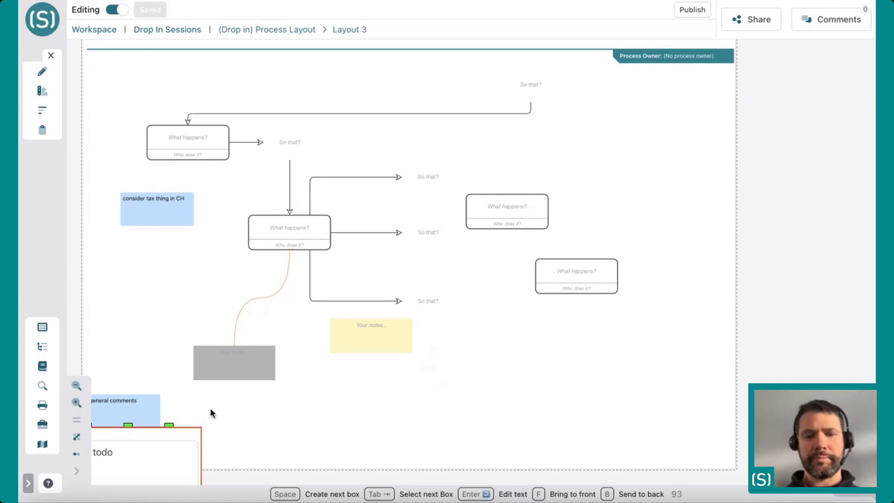
pyautogui.write(' items')
pyautogui.press('Escape')
# Shrink the "todo items" note to match the size of the "general comments" note above it
pyautogui.click(139, 453)
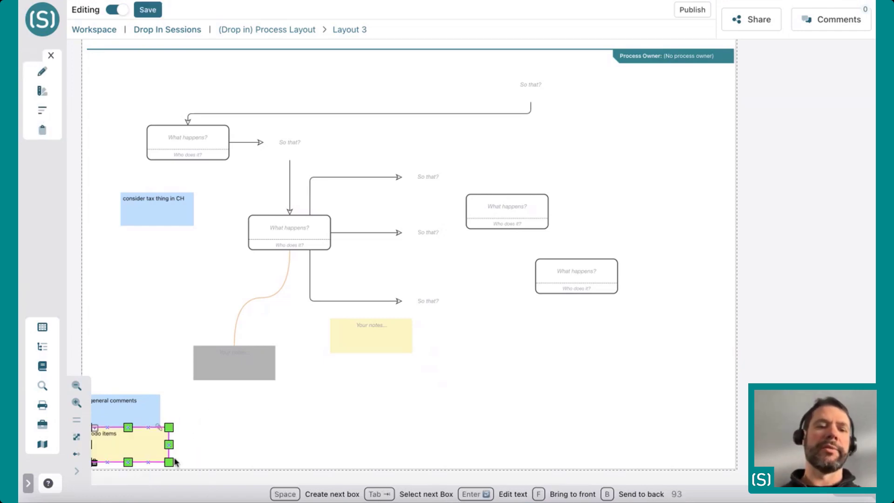
pyautogui.moveTo(170, 463); pyautogui.dragTo(162, 460)
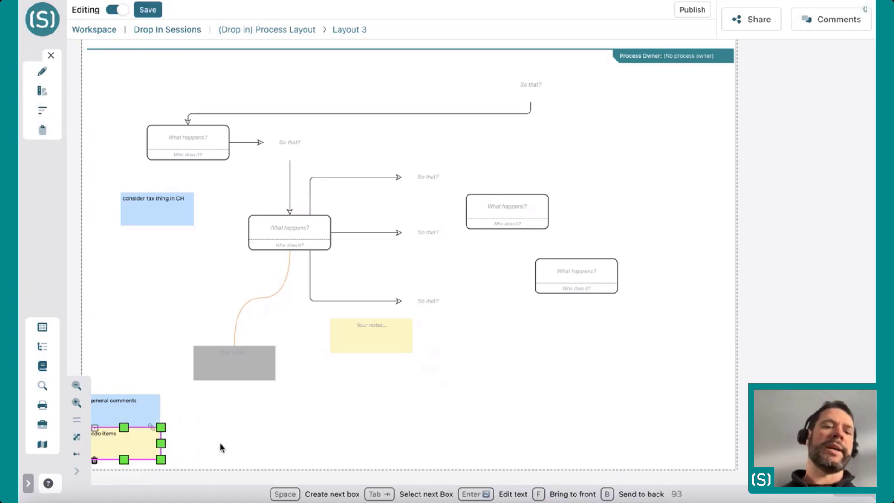
pyautogui.click(131, 350)
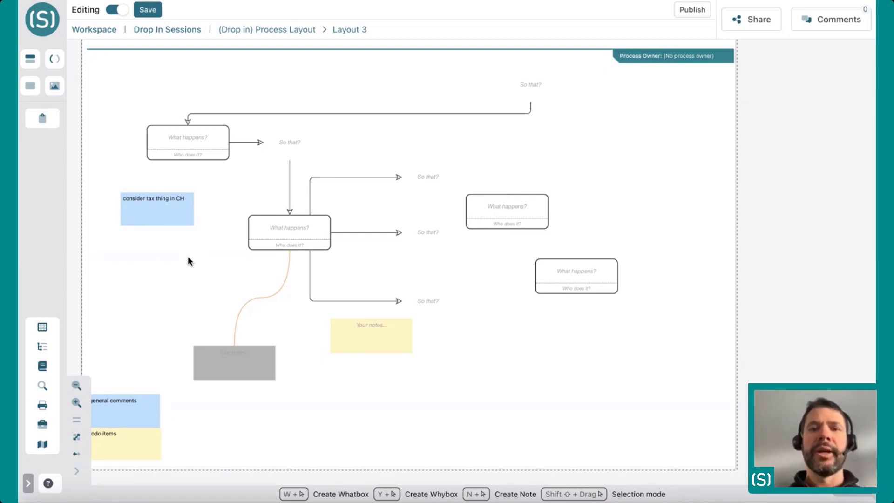
# Examine the Whatbox style settings of the first "What happens?" box
pyautogui.click(206, 143)
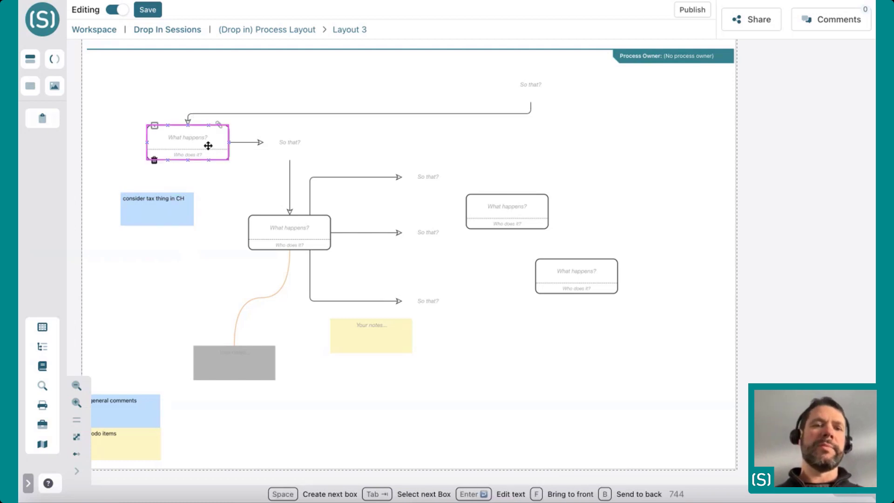
pyautogui.click(297, 234)
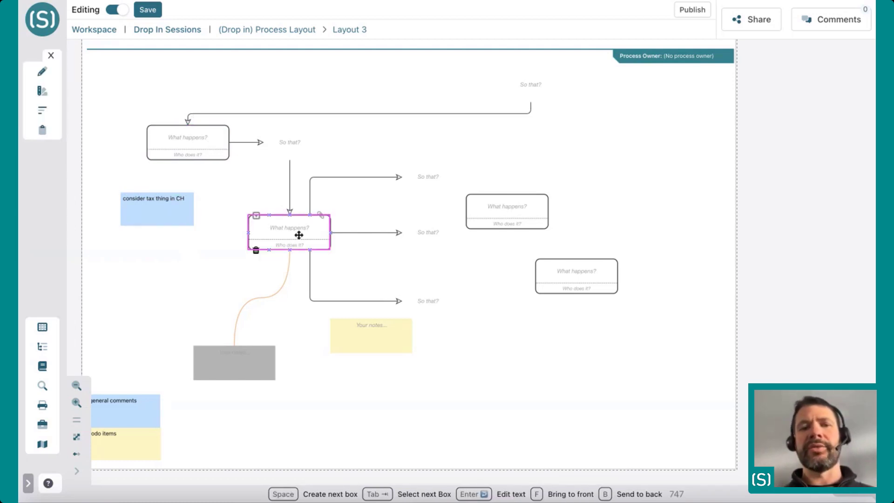
pyautogui.click(269, 194)
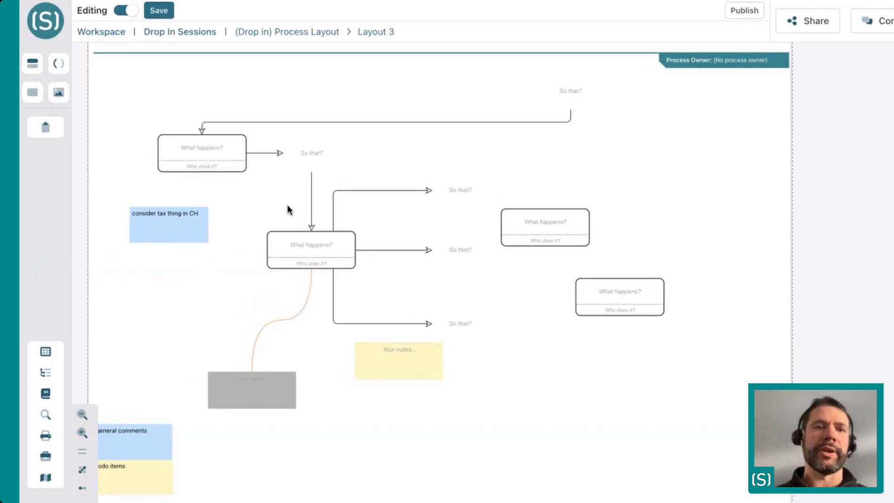
pyautogui.click(209, 132)
pyautogui.click(194, 186)
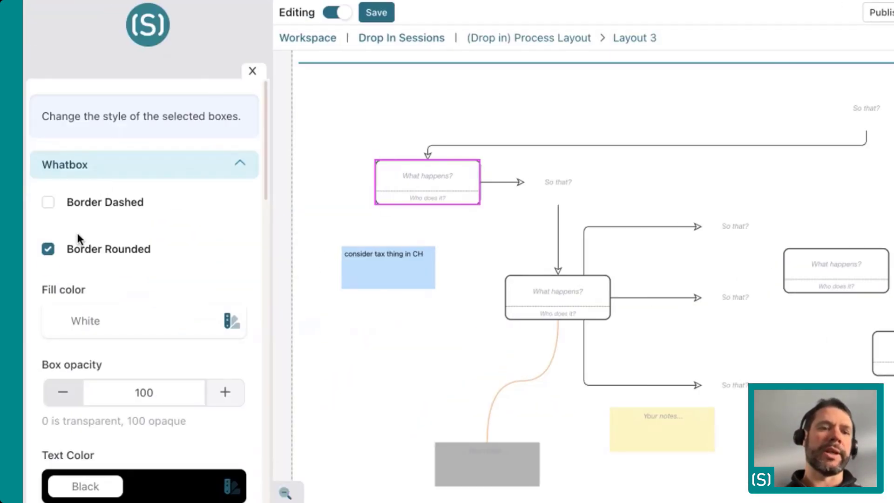
pyautogui.scroll(-4, 161, 468)
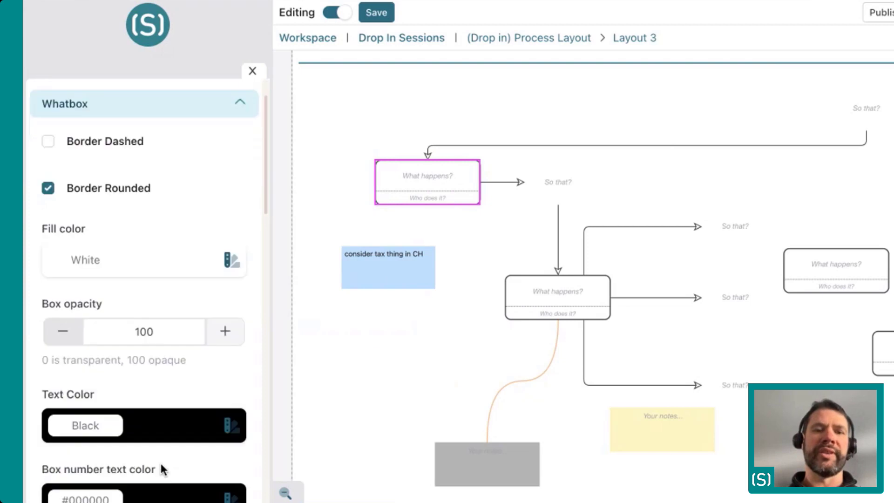
pyautogui.scroll(-1, 164, 347)
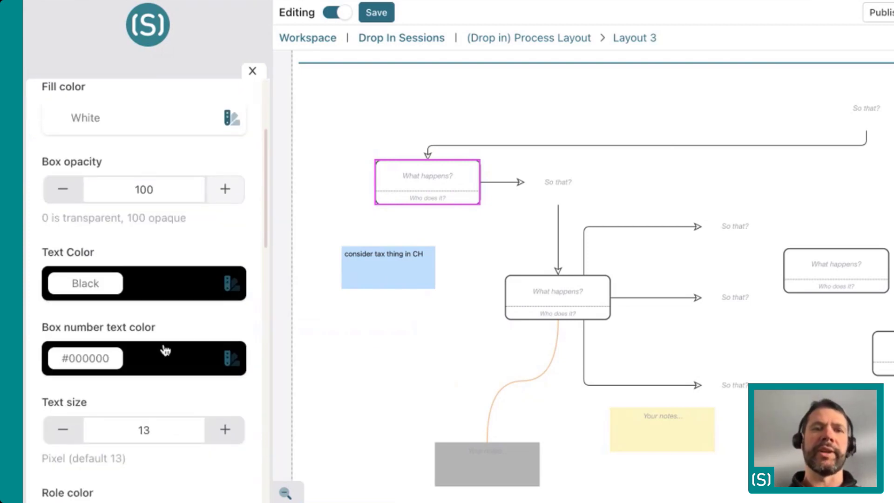
pyautogui.click(252, 73)
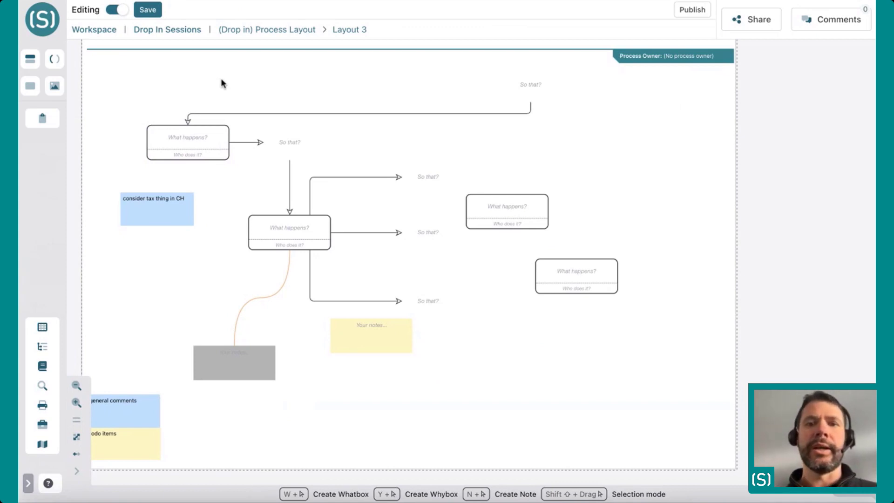
# Move the far "So that?" box directly above the first "What happens?" box so its connector runs straight down
pyautogui.moveTo(527, 82); pyautogui.dragTo(196, 88)
pyautogui.click(257, 87)
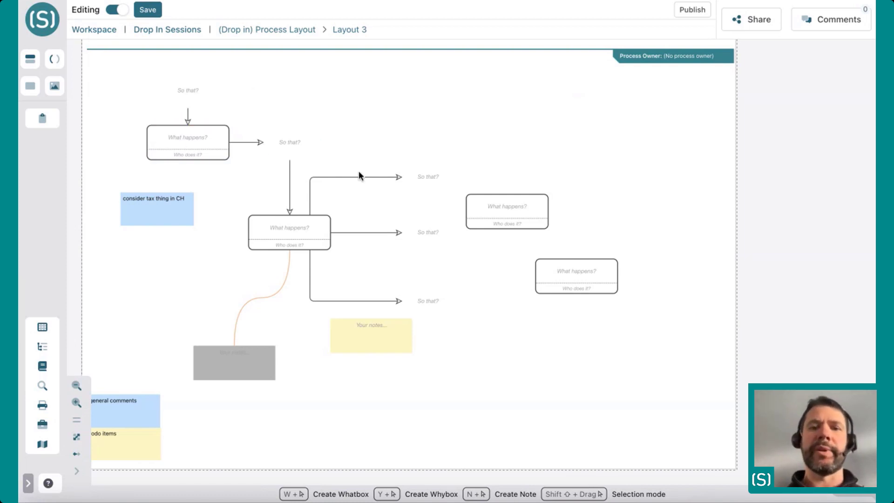
pyautogui.click(509, 211)
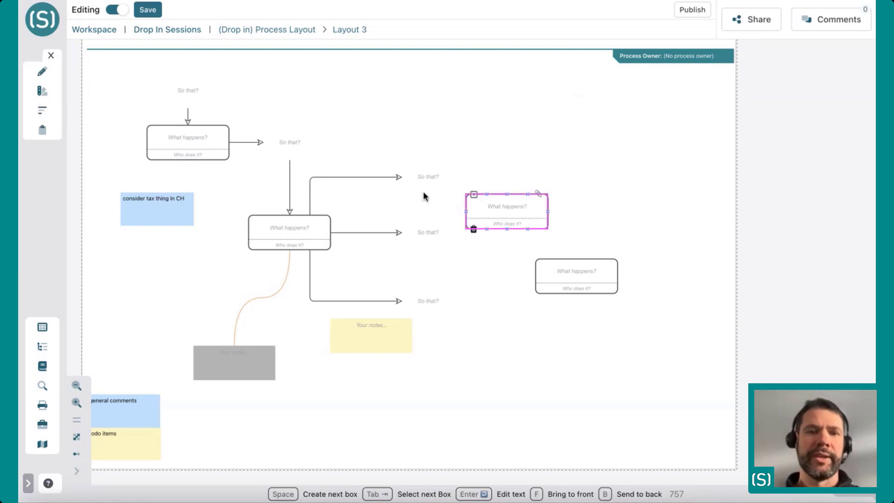
pyautogui.click(361, 121)
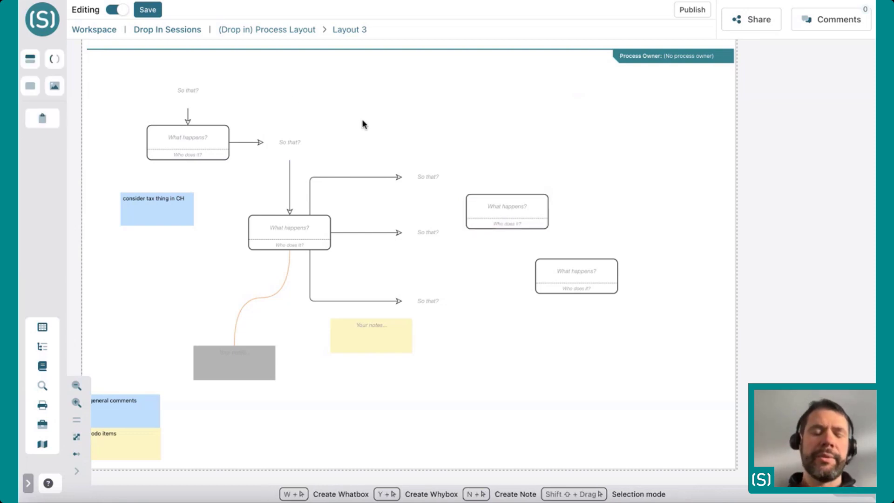
# Return to the (Drop in) Process Layout page and open the Layout 2 process
pyautogui.click(261, 30)
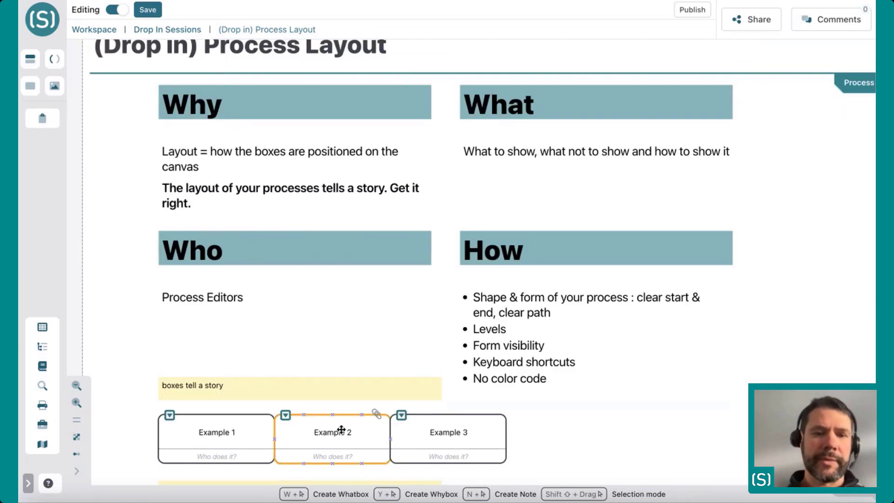
pyautogui.scroll(-3, 342, 430)
pyautogui.click(286, 336)
# Give the middle "What happens?" box in the second row a dashed border and save its style
pyautogui.click(431, 206)
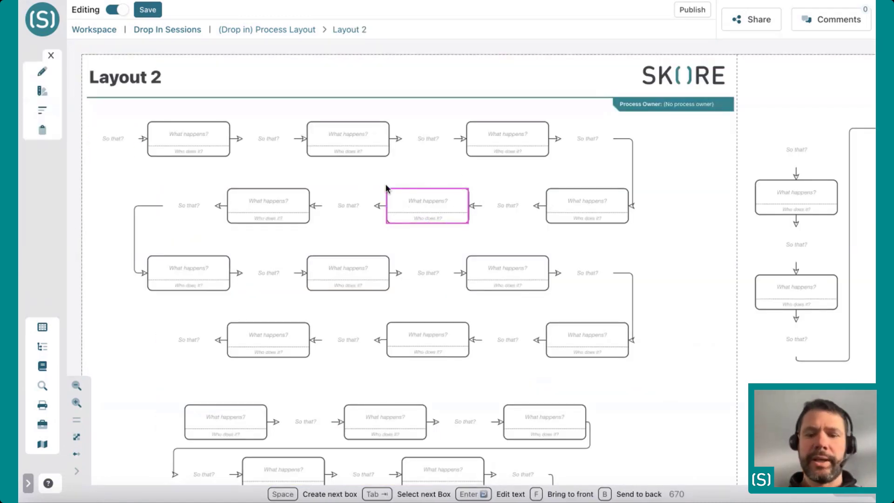
pyautogui.click(43, 91)
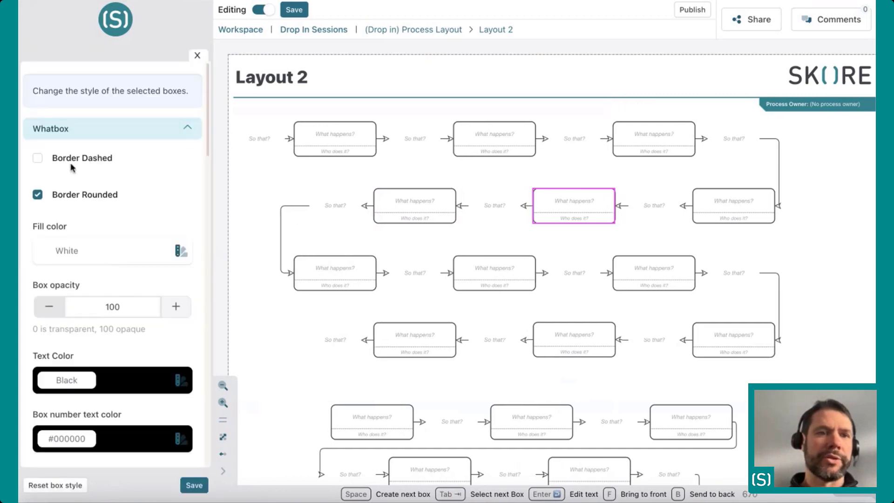
pyautogui.click(82, 158)
pyautogui.click(191, 485)
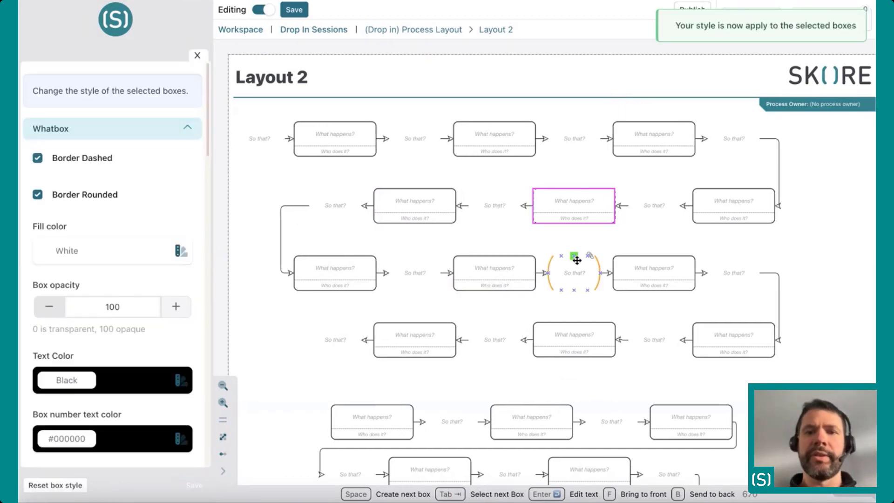
pyautogui.click(197, 56)
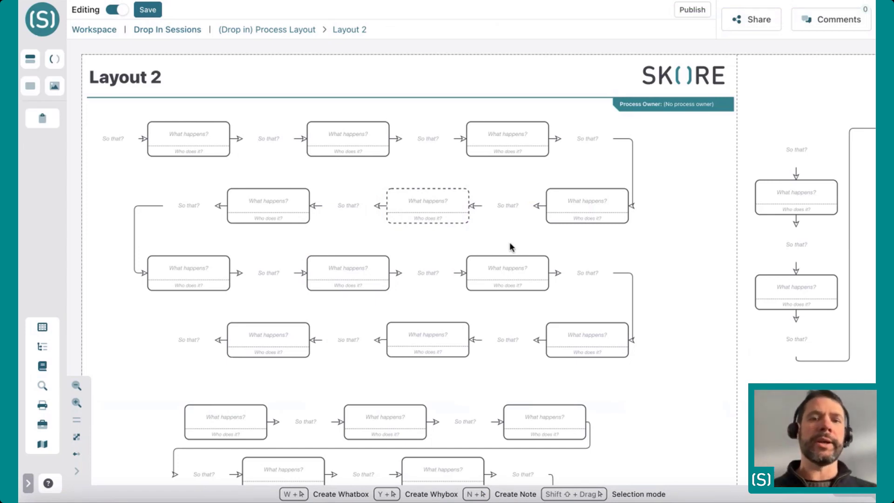
# Enter "Make thing" in the dashed box, followed by a blank line and "(optional for USA)"
pyautogui.click(468, 222)
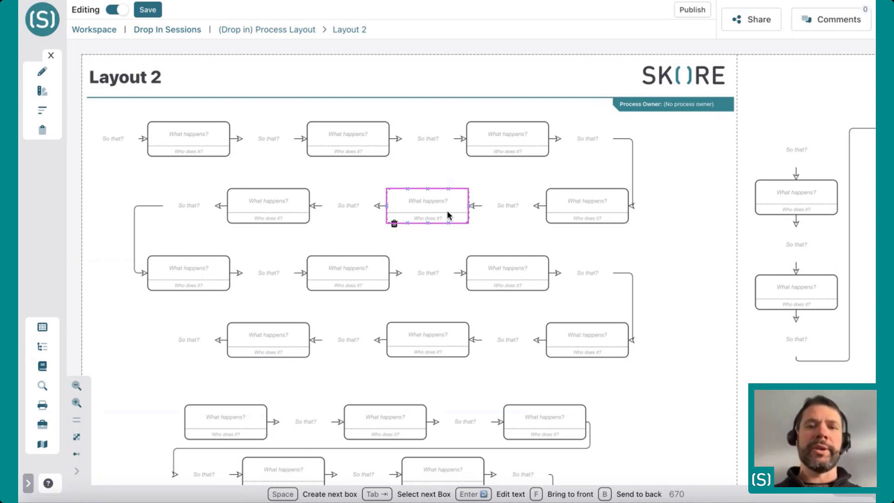
pyautogui.doubleClick(447, 215)
pyautogui.write('M')
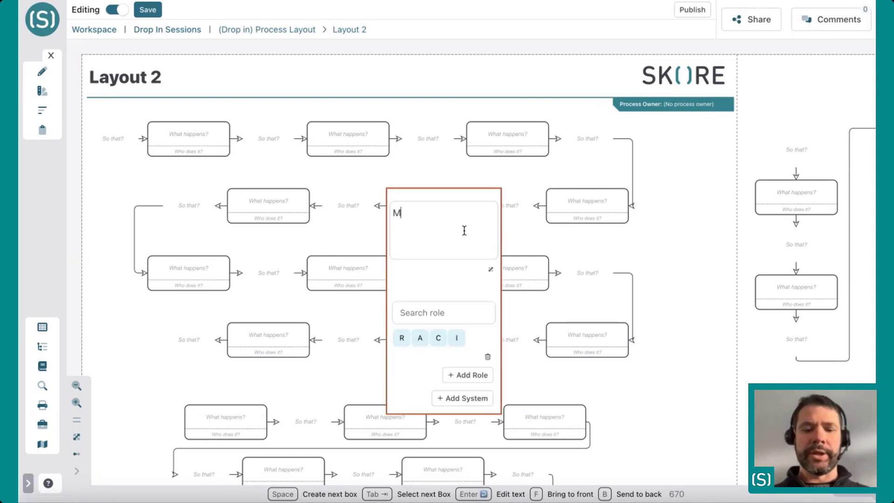
pyautogui.write('ake thing')
pyautogui.press('Return')
pyautogui.press('Return')
pyautogui.write('(opt')
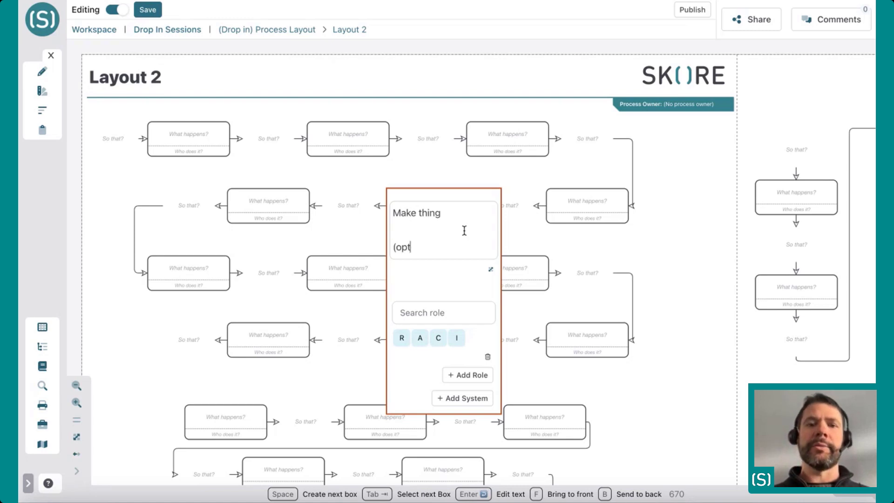
pyautogui.write('ional for USA)')
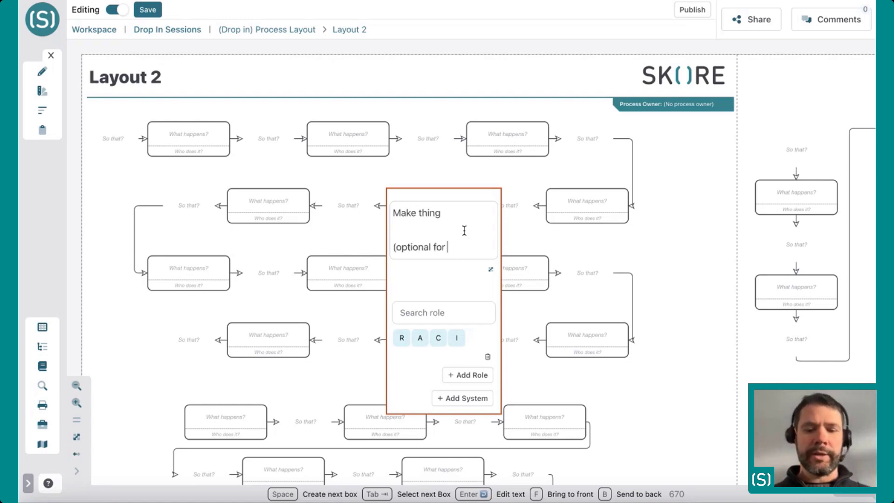
pyautogui.click(606, 260)
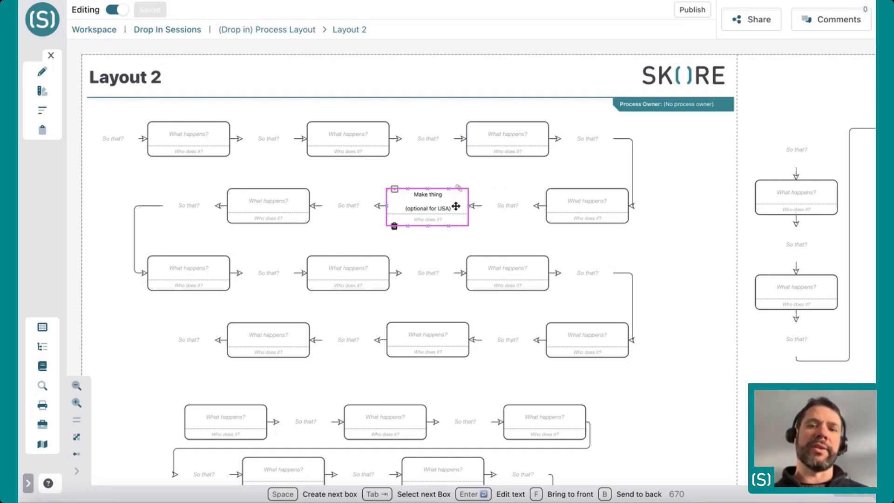
pyautogui.click(477, 237)
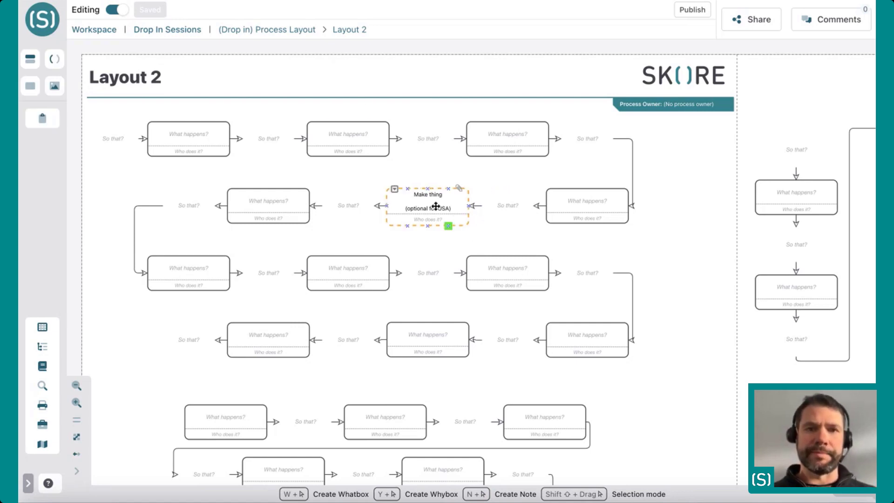
# Return to the (Drop in) Process Layout page and open the Details 1 process under Level of details
pyautogui.click(276, 31)
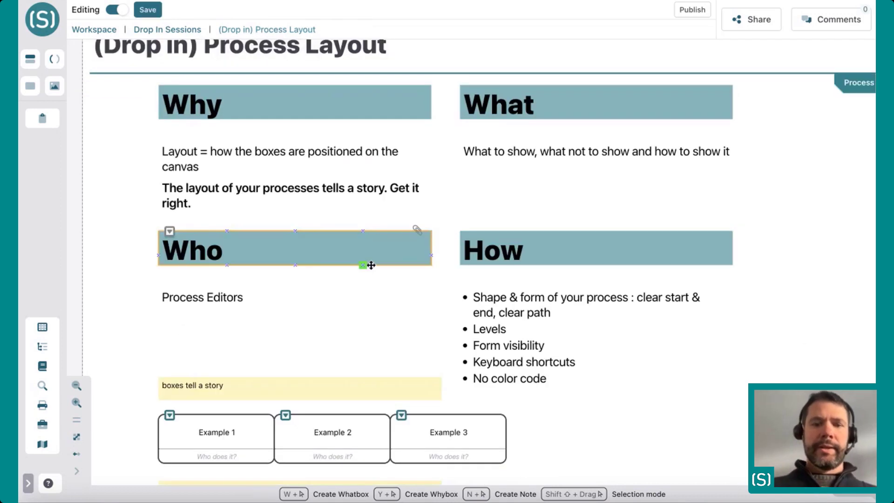
pyautogui.scroll(-3, 371, 268)
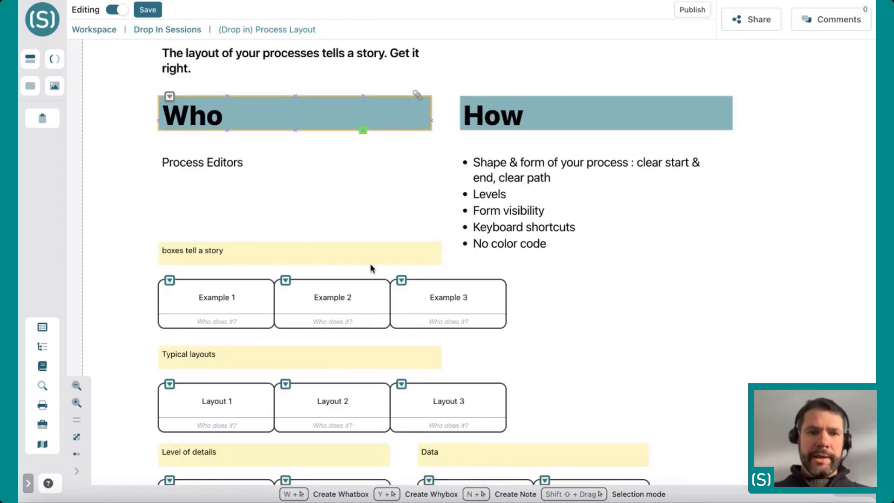
pyautogui.scroll(-2, 370, 264)
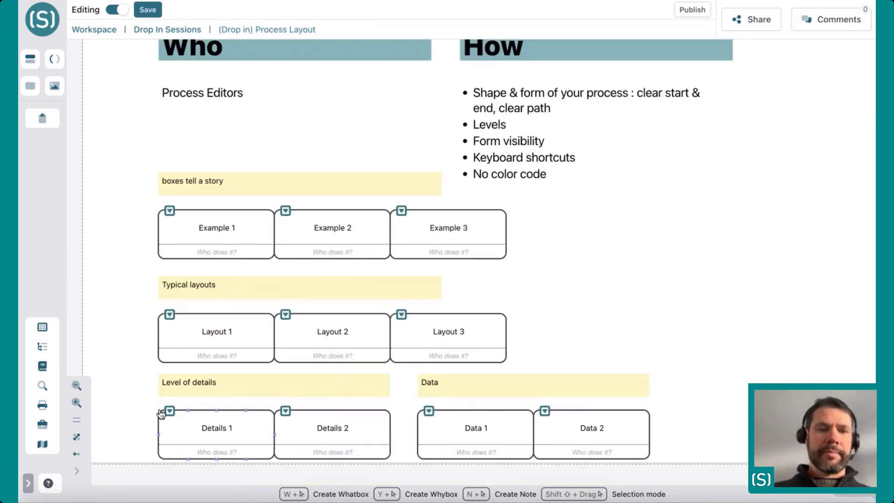
pyautogui.click(162, 412)
pyautogui.rightClick(203, 284)
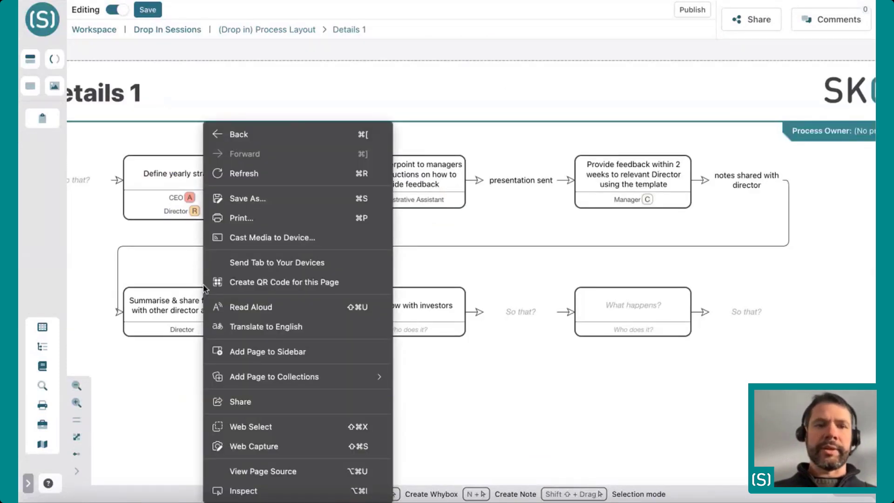
# Examine the chain of boxes in the Details 1 process, from defining the yearly strategy to the managers' feedback
pyautogui.click(181, 264)
pyautogui.hscroll(-1, 181, 263)
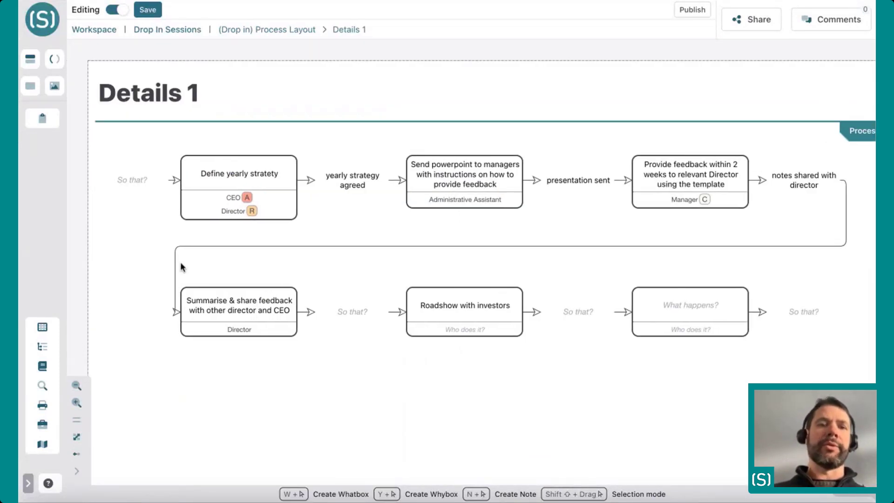
pyautogui.hscroll(1, 207, 268)
pyautogui.scroll(-1, 208, 267)
pyautogui.hscroll(-1, 213, 267)
pyautogui.scroll(1, 213, 268)
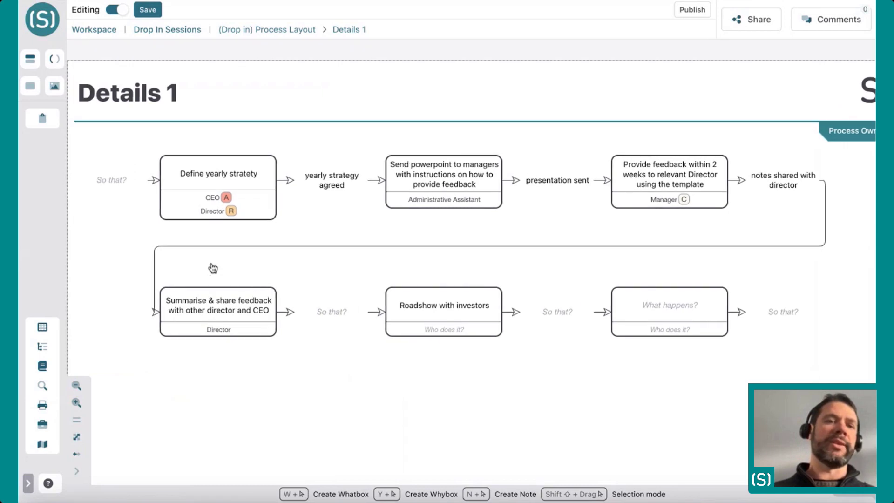
pyautogui.hscroll(1, 218, 266)
pyautogui.scroll(-1, 218, 266)
pyautogui.hscroll(-1, 219, 264)
pyautogui.hscroll(1, 219, 264)
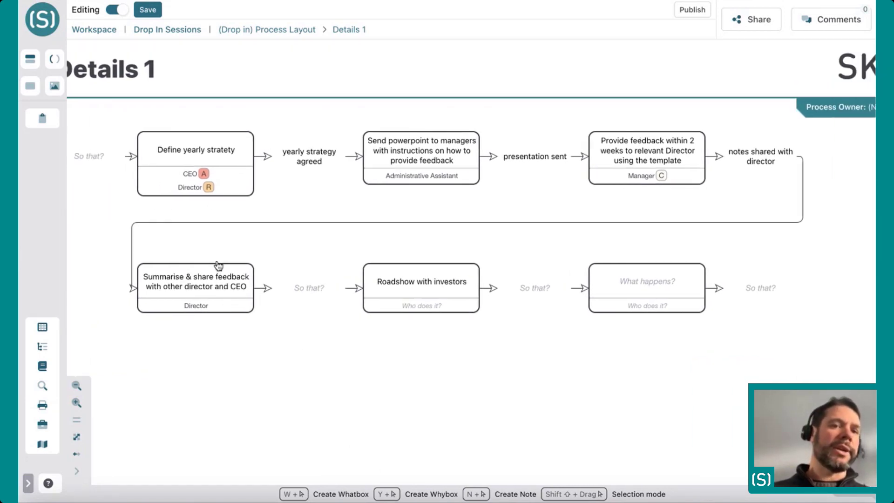
pyautogui.scroll(1, 222, 275)
pyautogui.hscroll(-1, 224, 284)
pyautogui.scroll(-1, 226, 282)
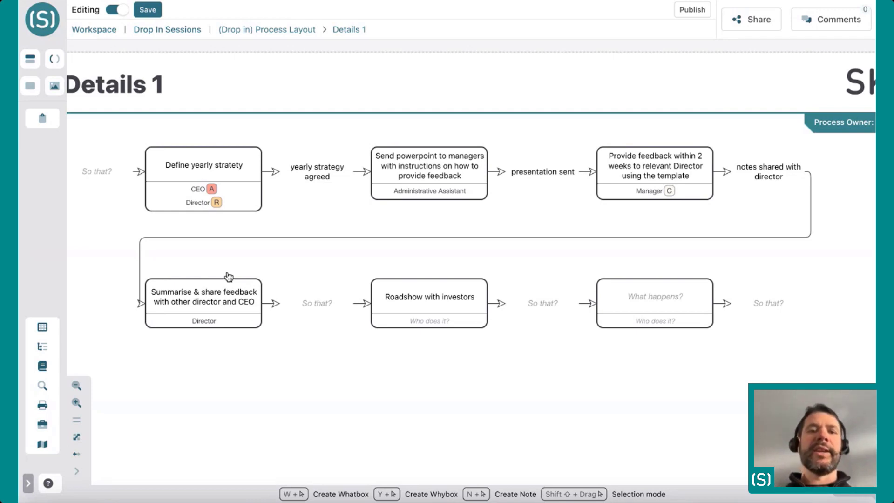
pyautogui.click(440, 177)
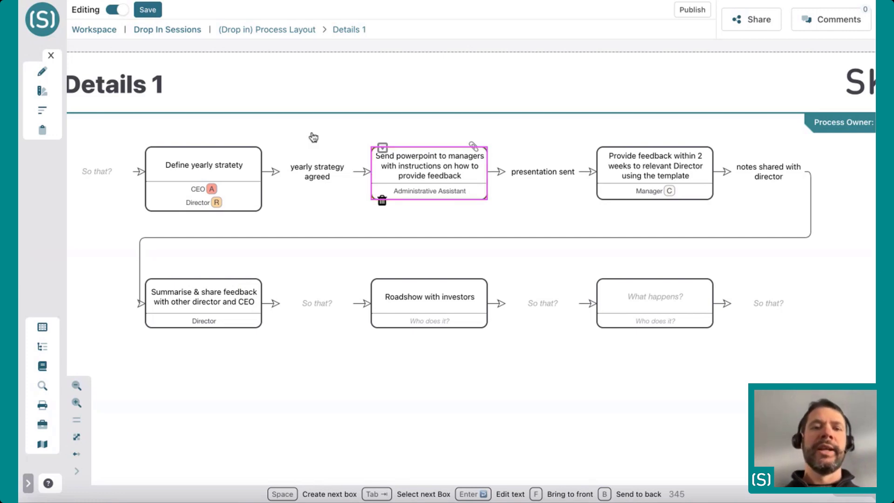
pyautogui.click(296, 134)
pyautogui.click(96, 153)
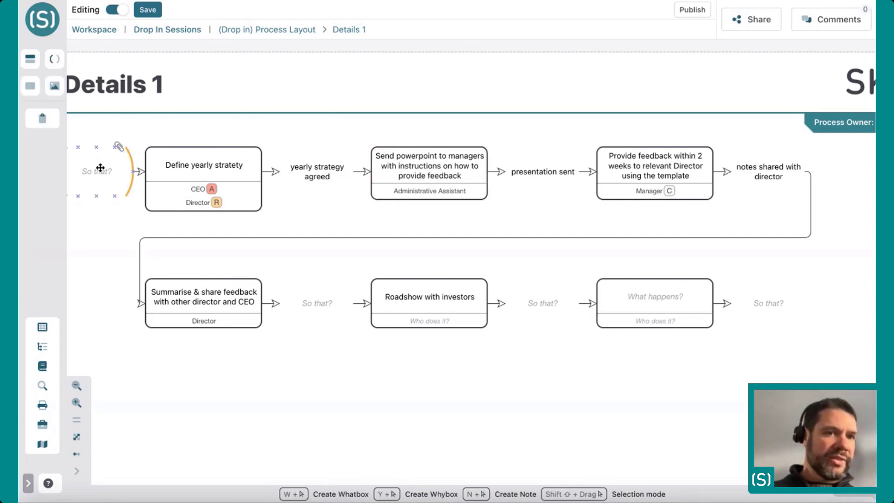
pyautogui.hscroll(-1, 100, 167)
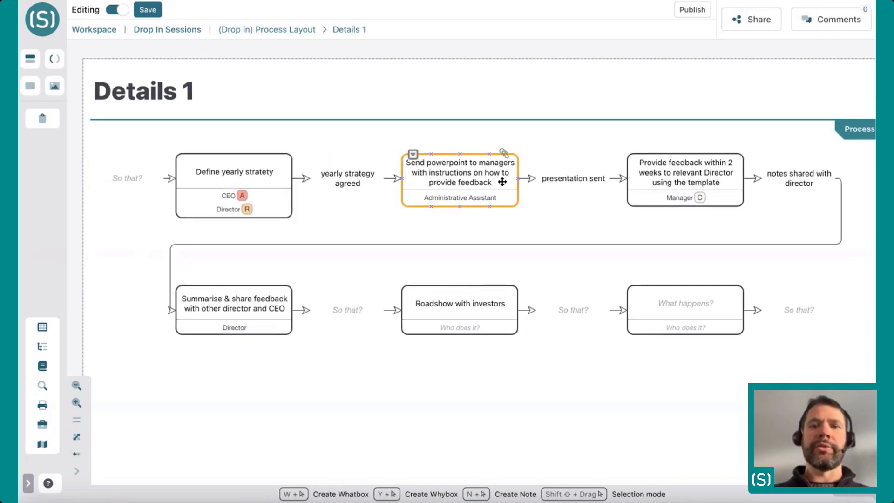
pyautogui.click(656, 177)
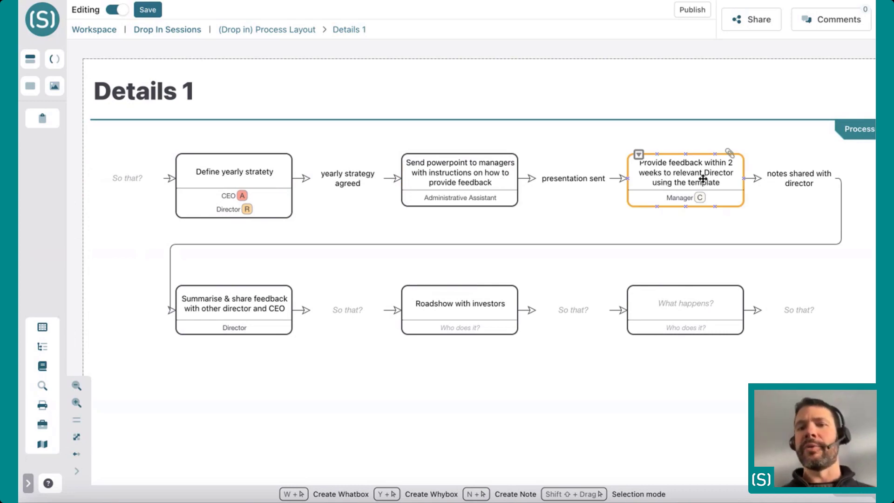
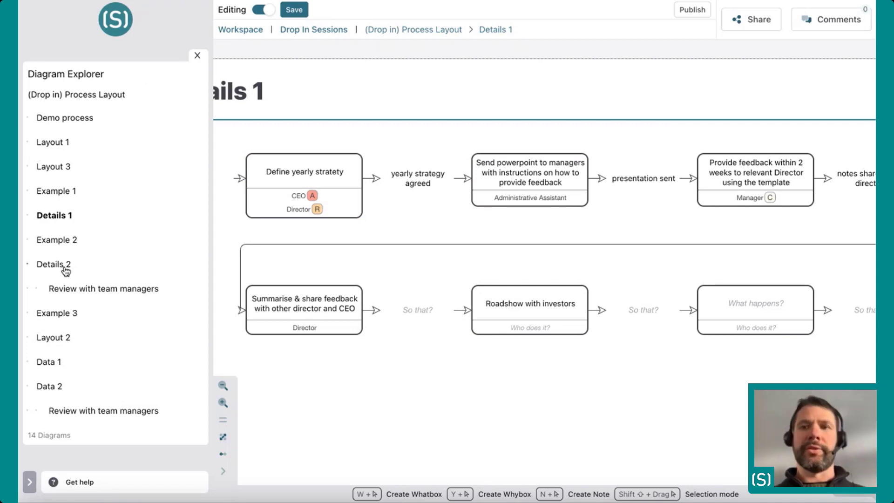
# Open the Details 2 process and go through its yearly strategy, manager review and roadshow boxes
pyautogui.click(65, 269)
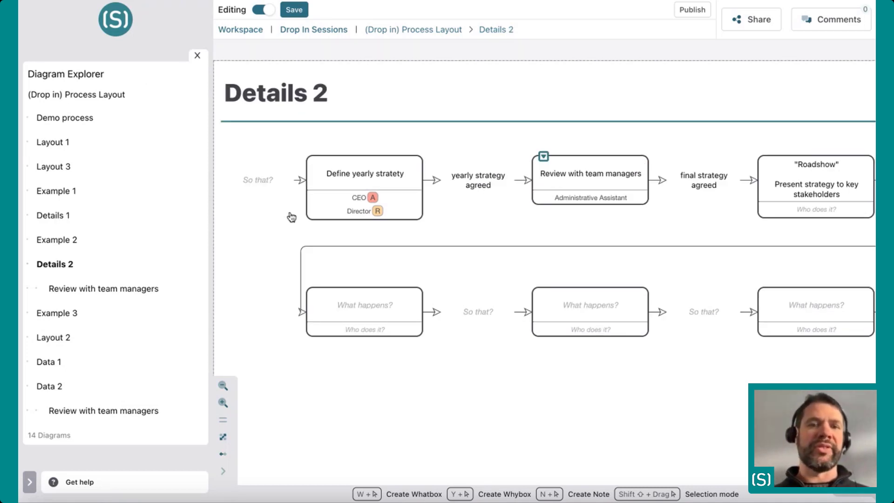
pyautogui.click(314, 180)
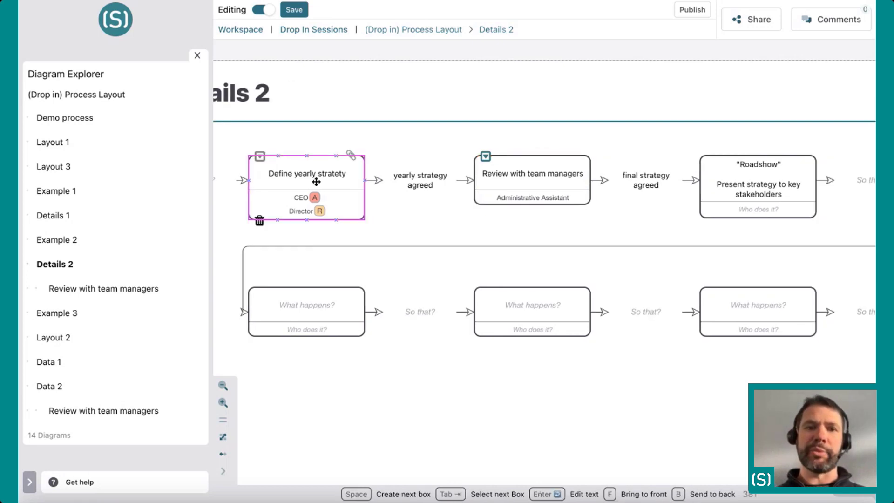
pyautogui.click(553, 174)
pyautogui.click(712, 186)
pyautogui.click(266, 196)
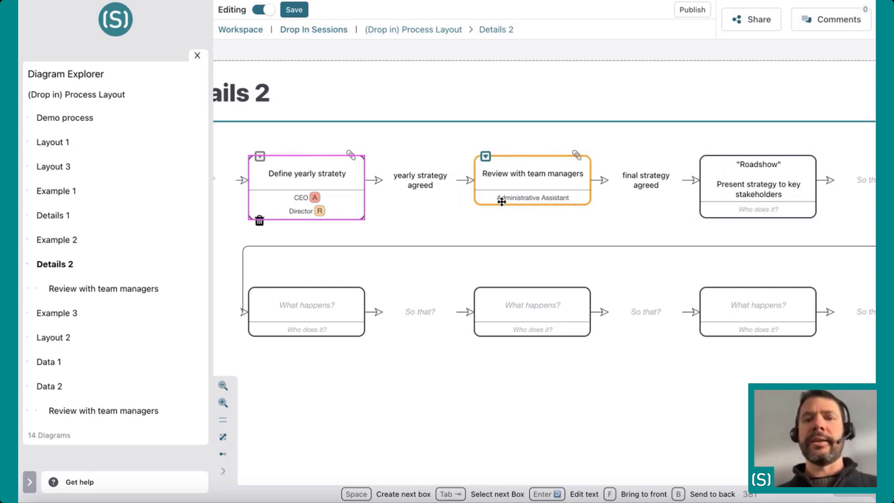
# Change the role of the "Review with team managers" box to Director
pyautogui.doubleClick(536, 188)
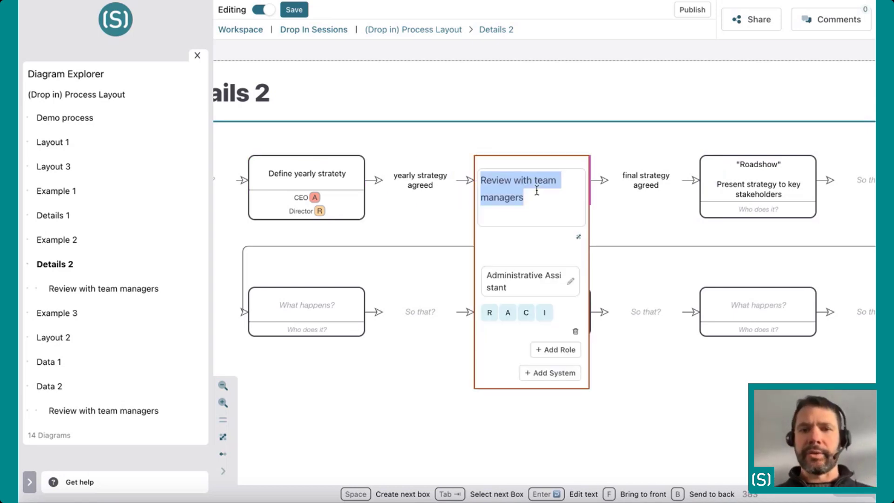
pyautogui.click(530, 288)
pyautogui.write('Fi')
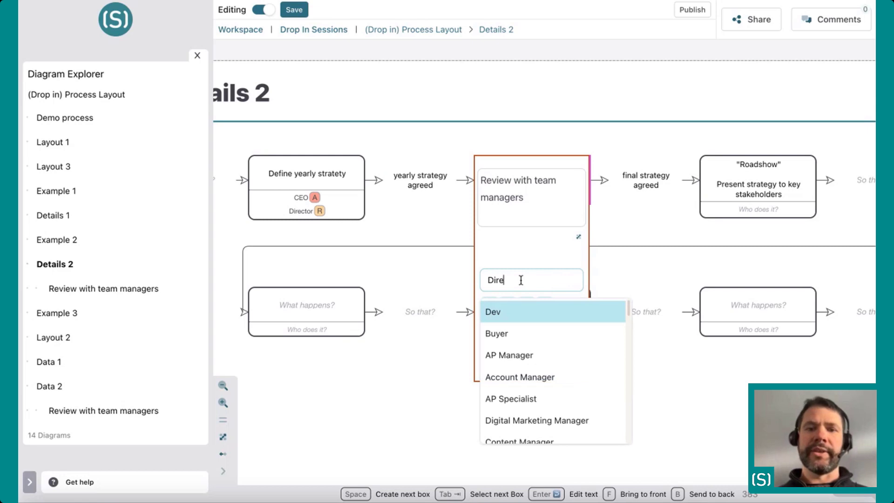
pyautogui.write('rector')
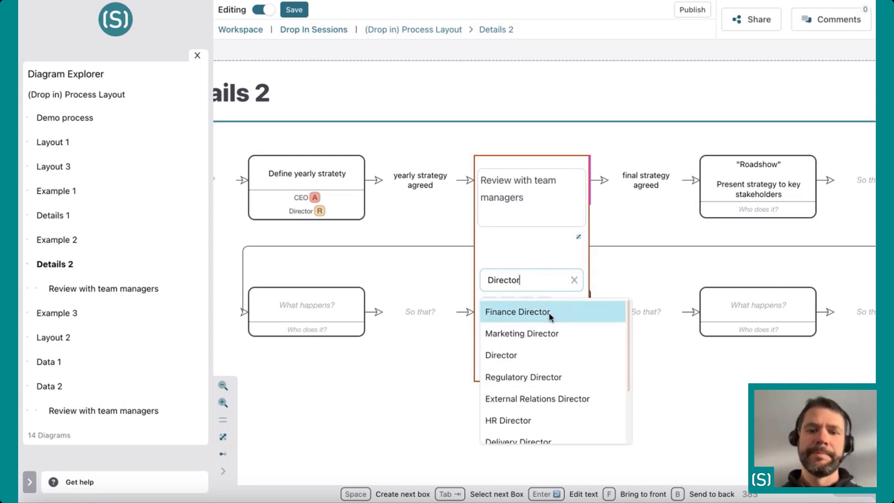
pyautogui.scroll(-2, 549, 345)
pyautogui.scroll(2, 551, 395)
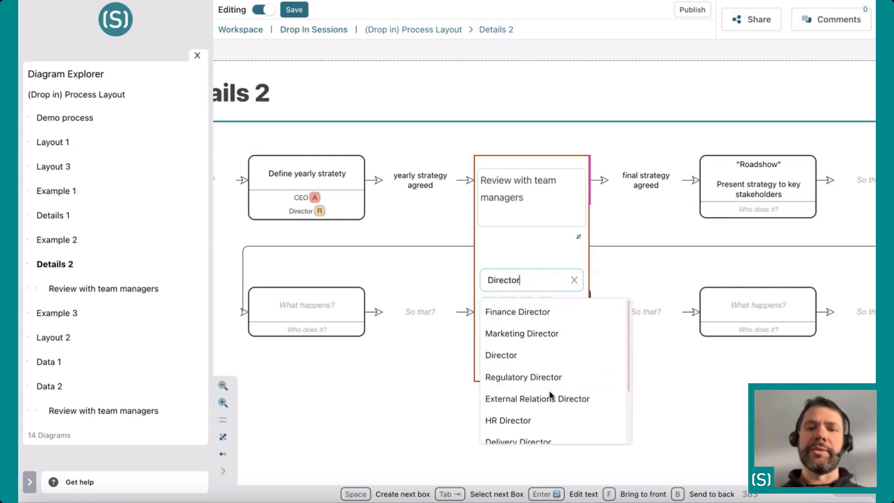
pyautogui.click(529, 356)
pyautogui.click(643, 273)
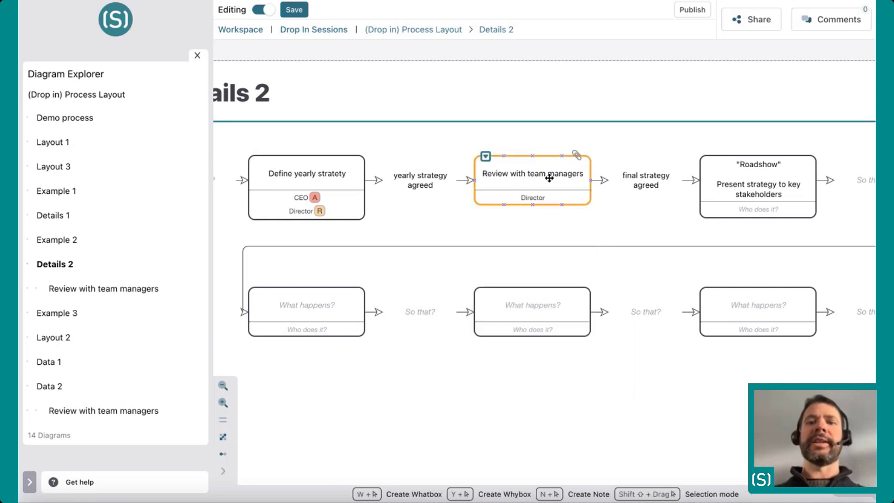
# View the "Roadshow" box and the detail level beneath "Review with team managers", and return to Details 2
pyautogui.click(769, 191)
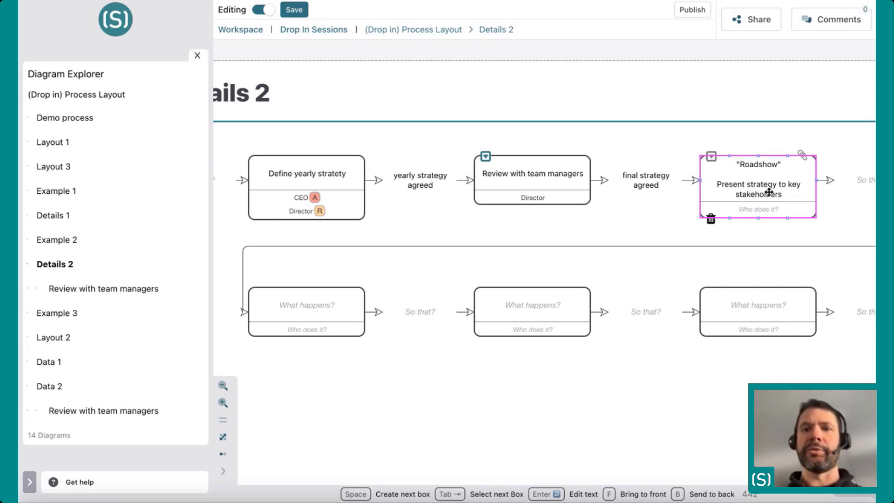
pyautogui.click(480, 164)
pyautogui.click(493, 30)
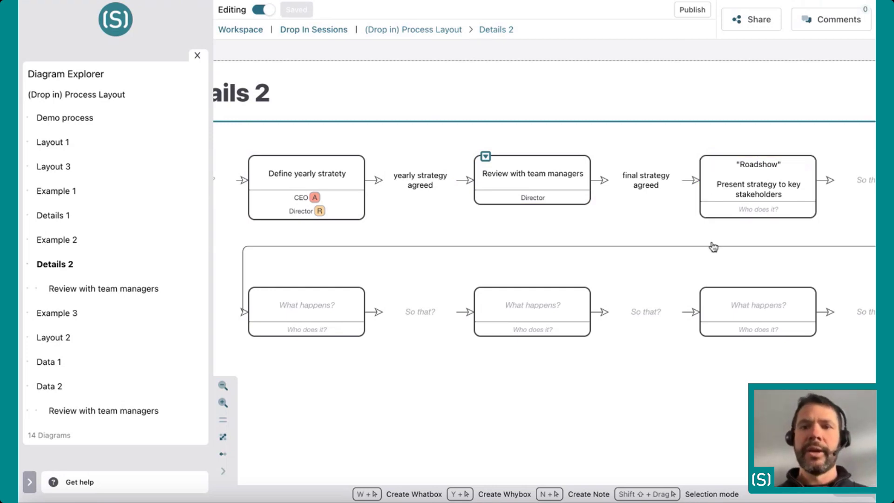
pyautogui.hscroll(-3, 713, 246)
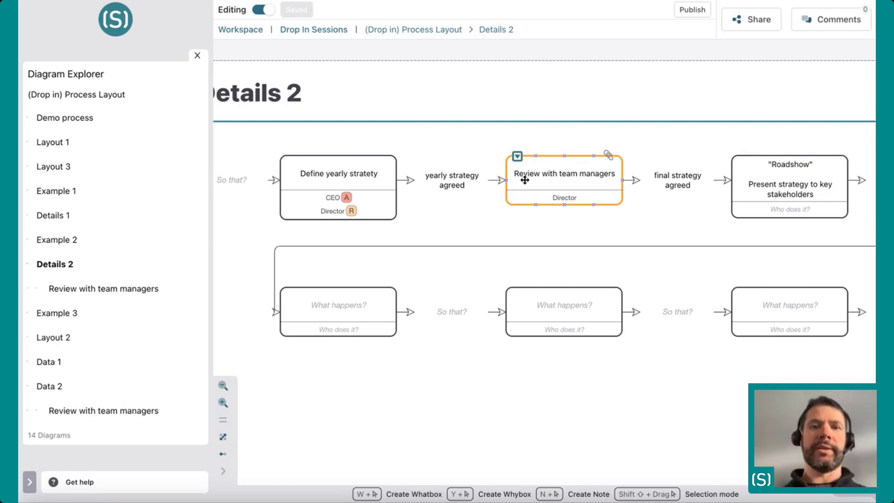
pyautogui.hscroll(-2, 525, 180)
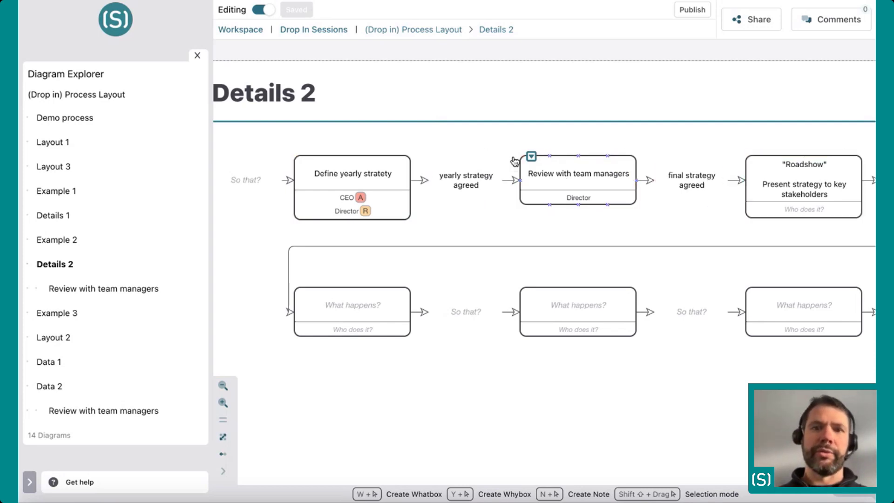
pyautogui.click(532, 156)
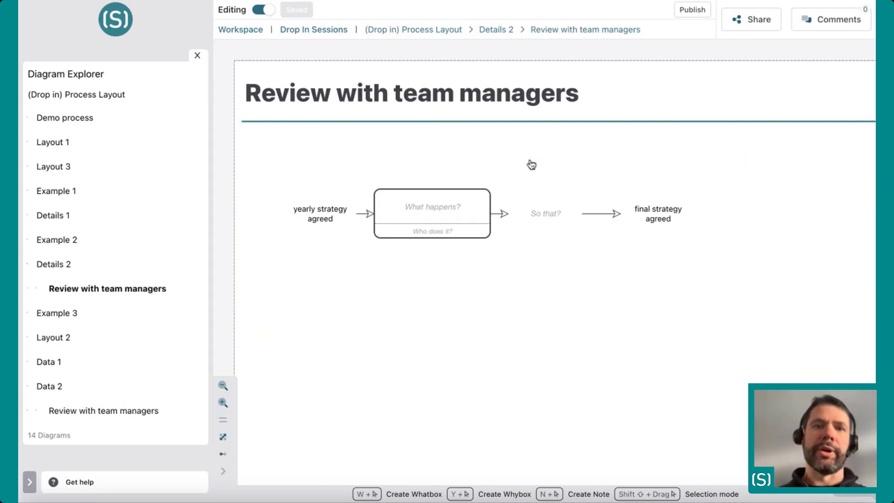
pyautogui.click(492, 31)
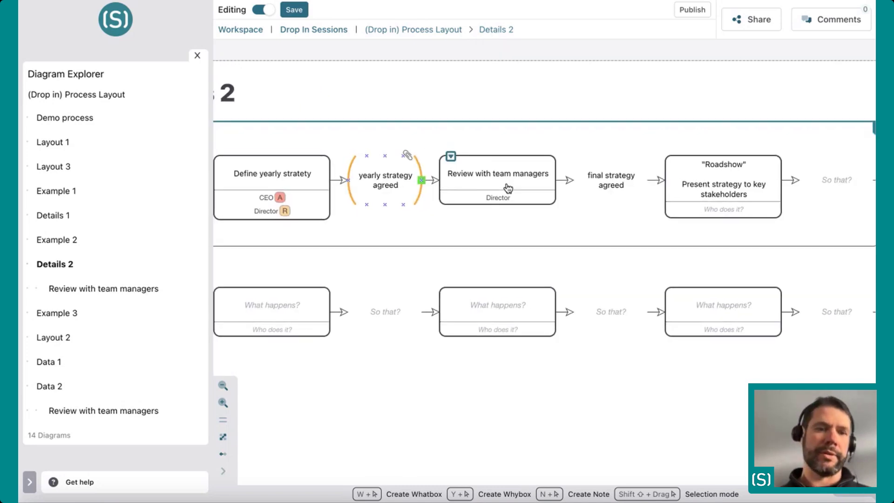
# Fit the whole diagram in view and move the last empty "What happens?" box from the second row to a new third row
pyautogui.click(223, 437)
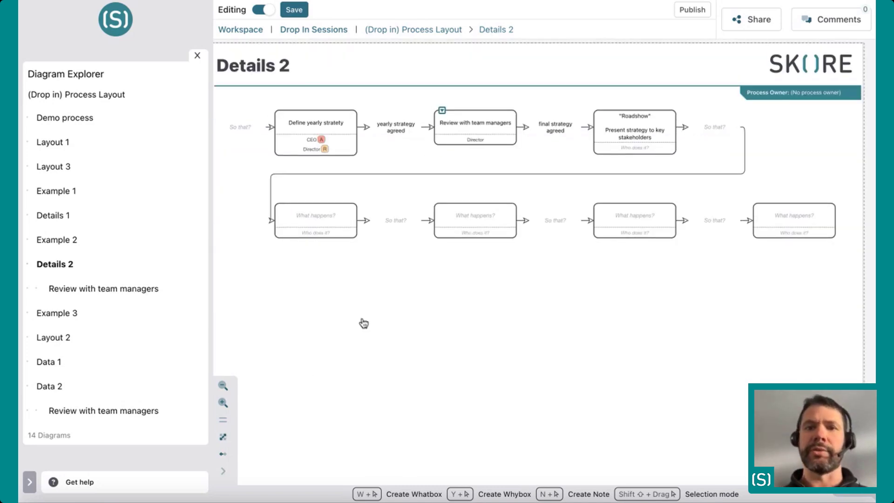
pyautogui.click(444, 142)
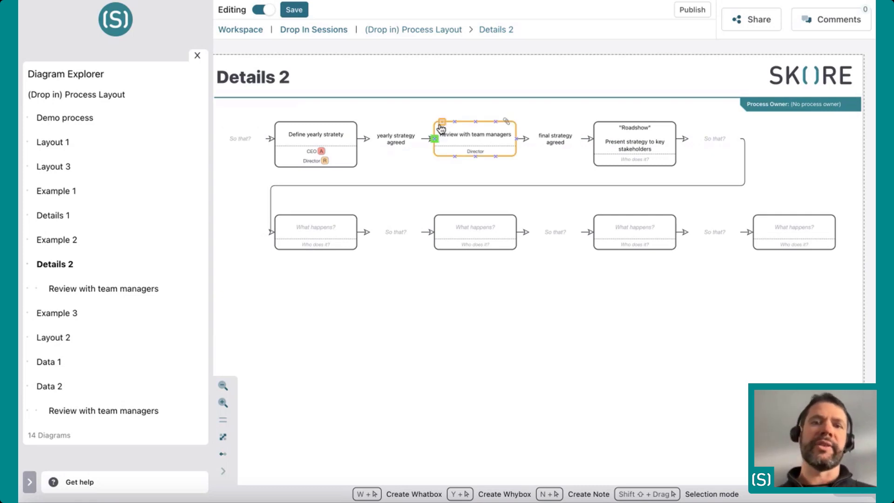
pyautogui.click(528, 222)
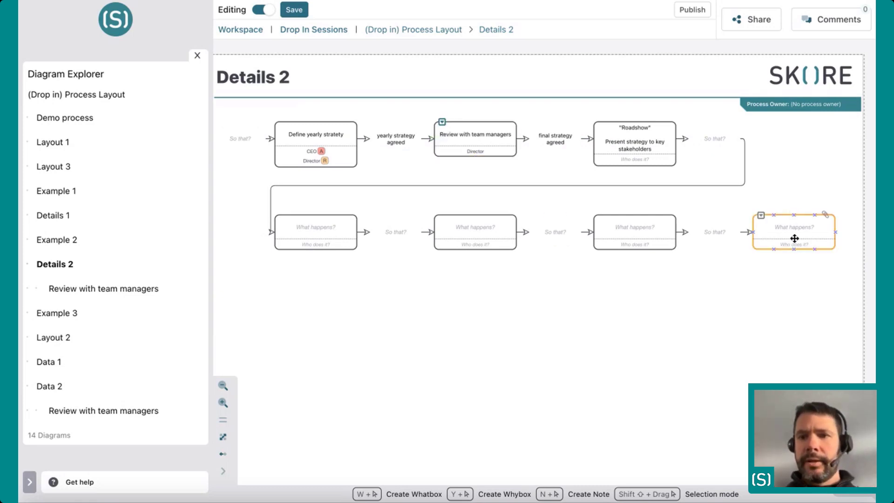
pyautogui.moveTo(794, 235); pyautogui.dragTo(356, 302)
pyautogui.click(475, 302)
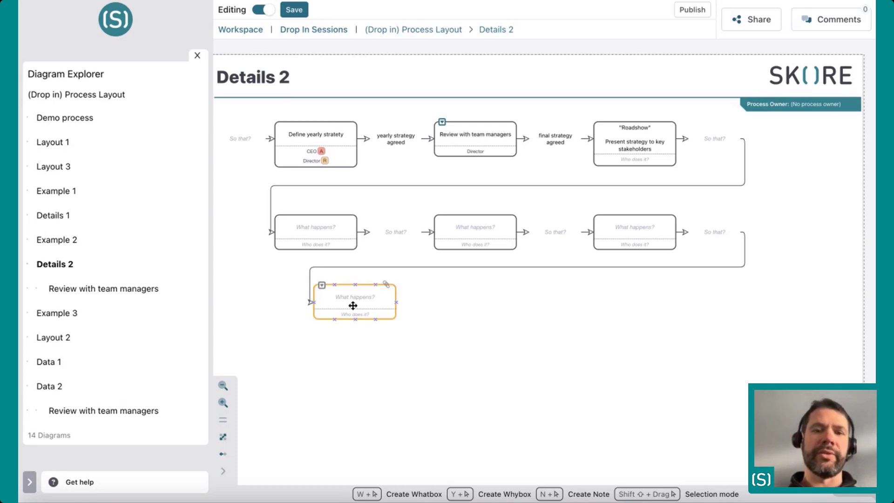
# Check the input and output of the "Review with team managers" sub-process and go back up to Details 2
pyautogui.click(441, 122)
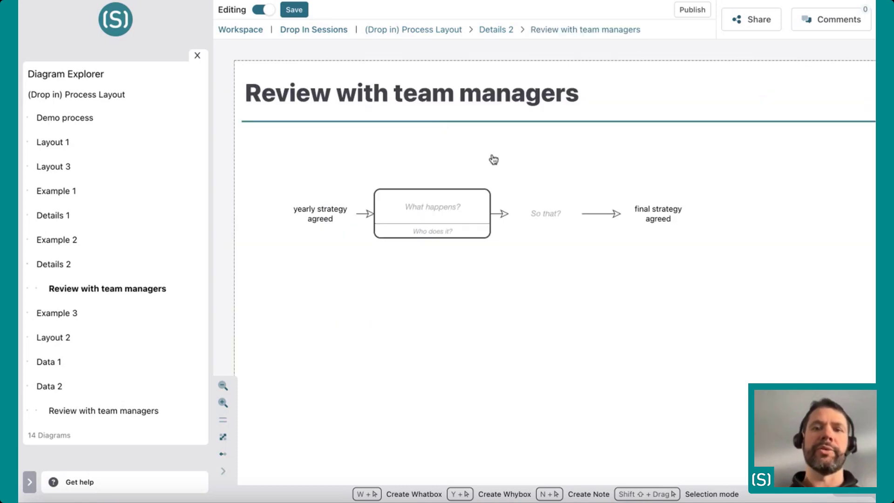
pyautogui.moveTo(704, 212)
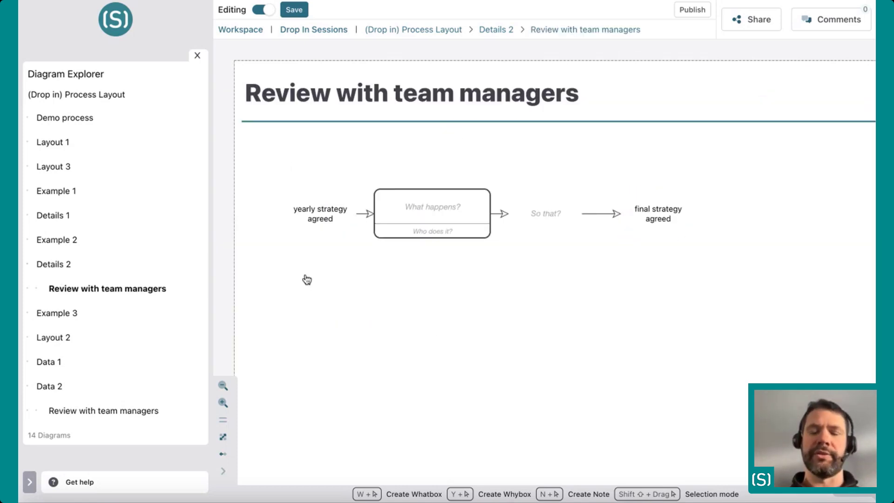
pyautogui.click(496, 31)
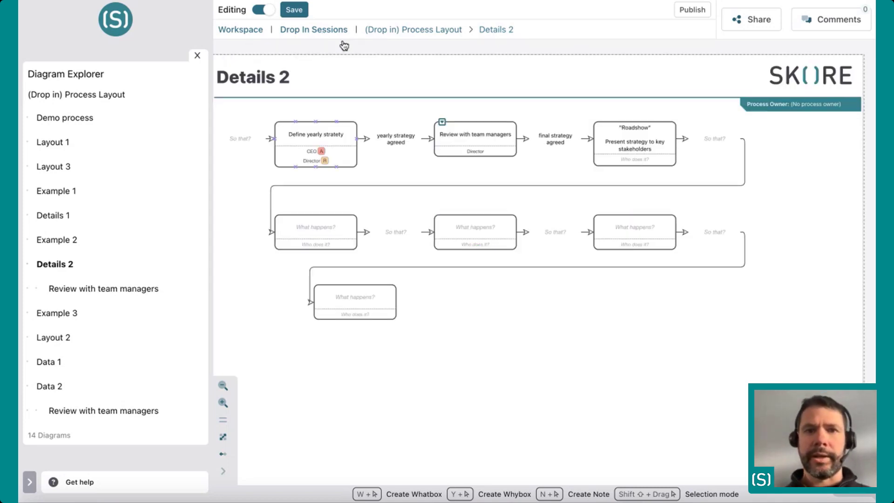
# Return to the (Drop in) Process Layout page, open Layout 3 and select its blue "consider tax thing in CH" note
pyautogui.click(431, 31)
pyautogui.scroll(-3, 513, 268)
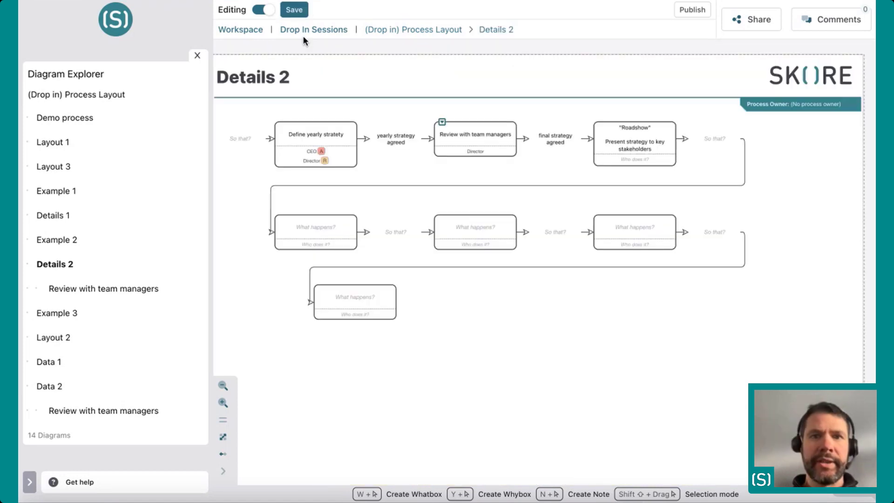
pyautogui.click(392, 30)
pyautogui.scroll(-3, 594, 358)
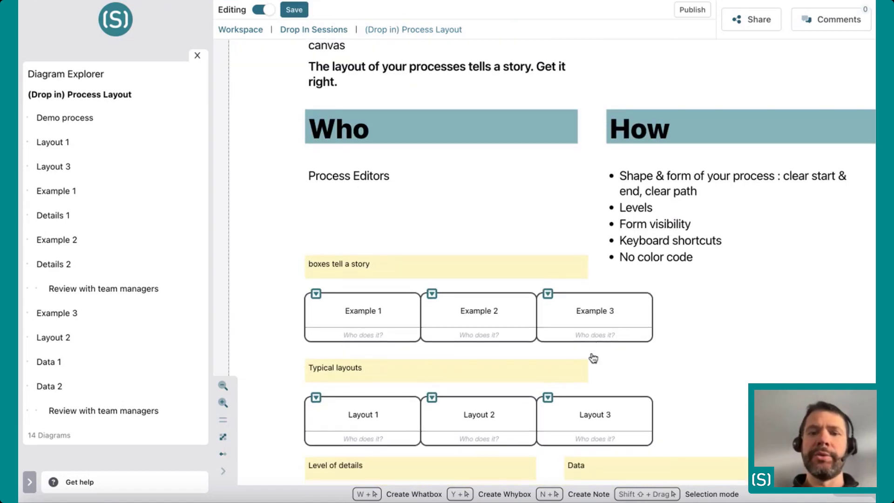
pyautogui.click(545, 397)
pyautogui.click(304, 209)
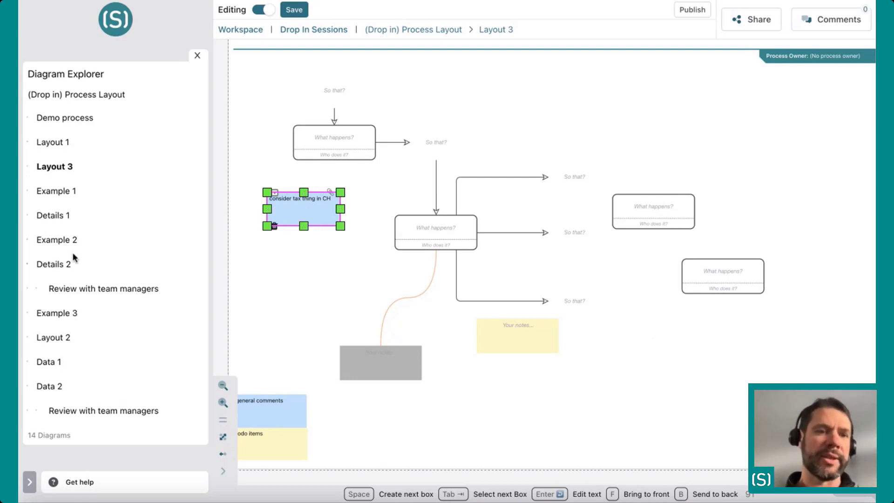
# Open the Data 2 process and look at its yearly strategy box with the CEO and Director roles
pyautogui.click(49, 386)
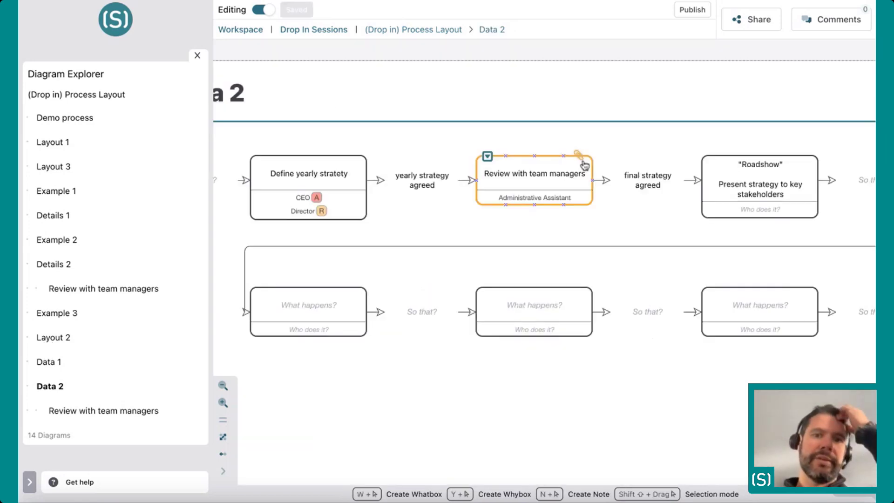
pyautogui.click(285, 207)
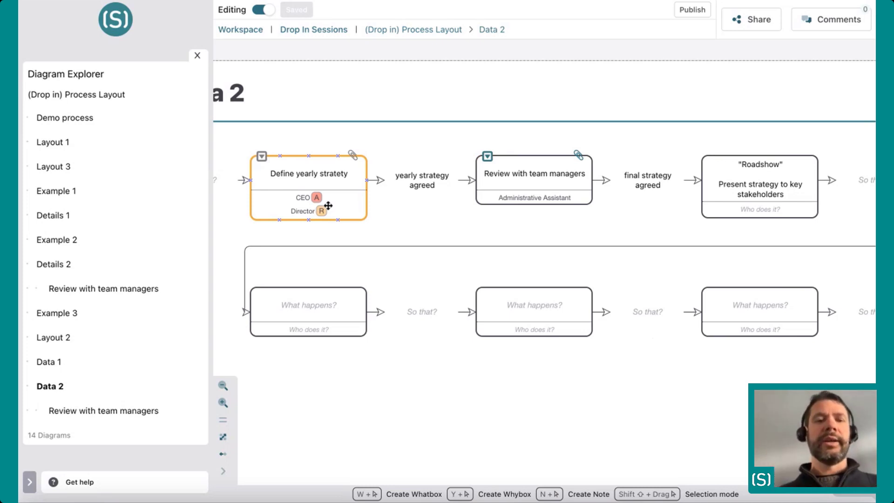
# Examine the Improvement Opportunity field on "Review with team managers" and browse the custom field types that can be added
pyautogui.click(519, 173)
pyautogui.click(578, 155)
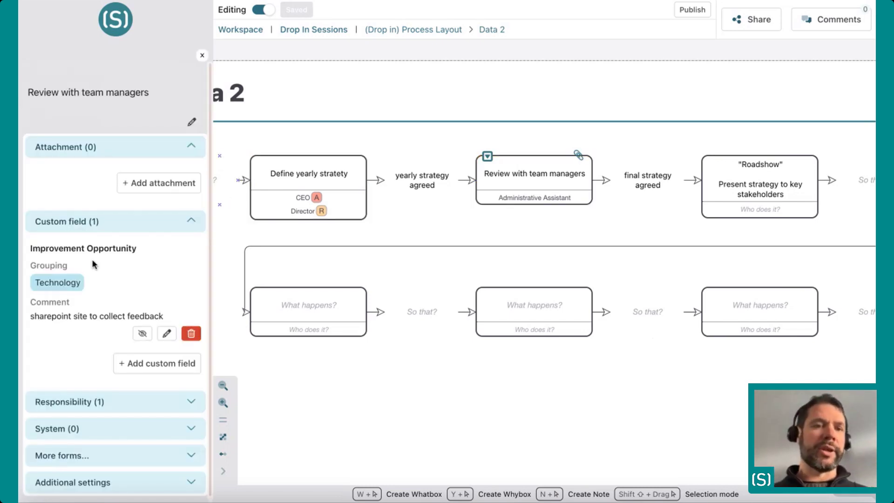
pyautogui.moveTo(42, 249); pyautogui.dragTo(116, 247)
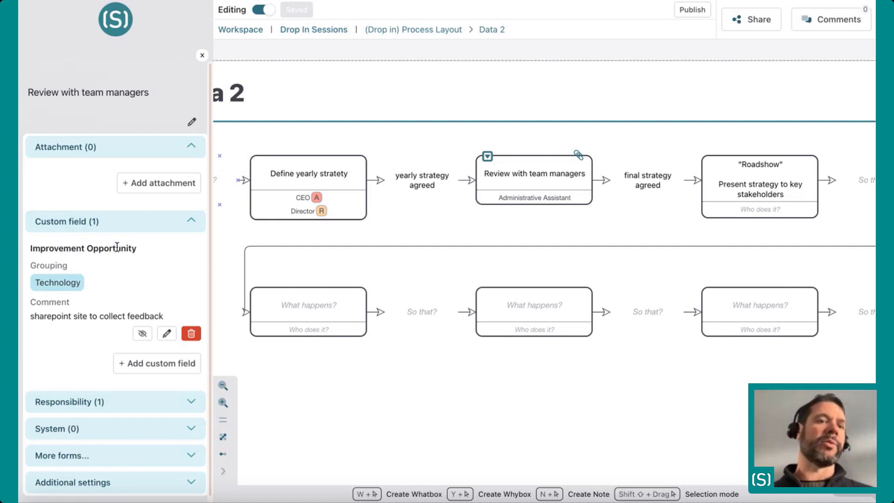
pyautogui.tripleClick(116, 248)
pyautogui.click(66, 248)
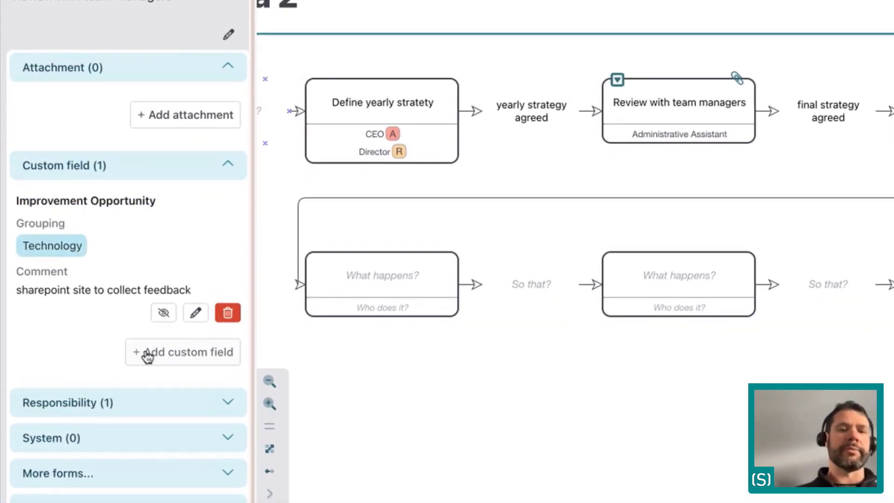
pyautogui.click(141, 356)
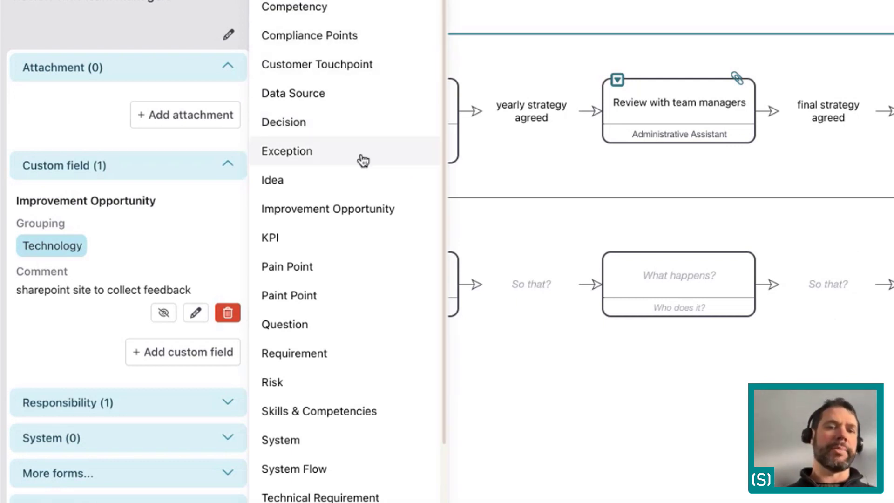
pyautogui.scroll(-2, 369, 379)
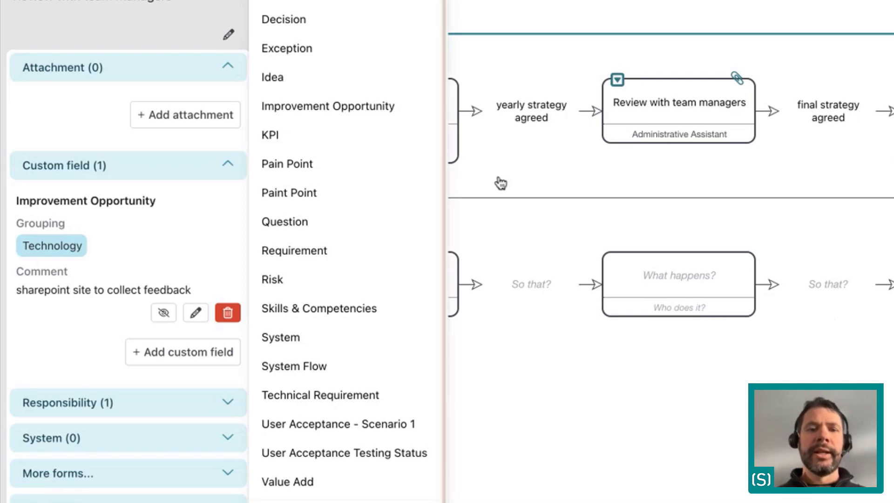
pyautogui.click(138, 219)
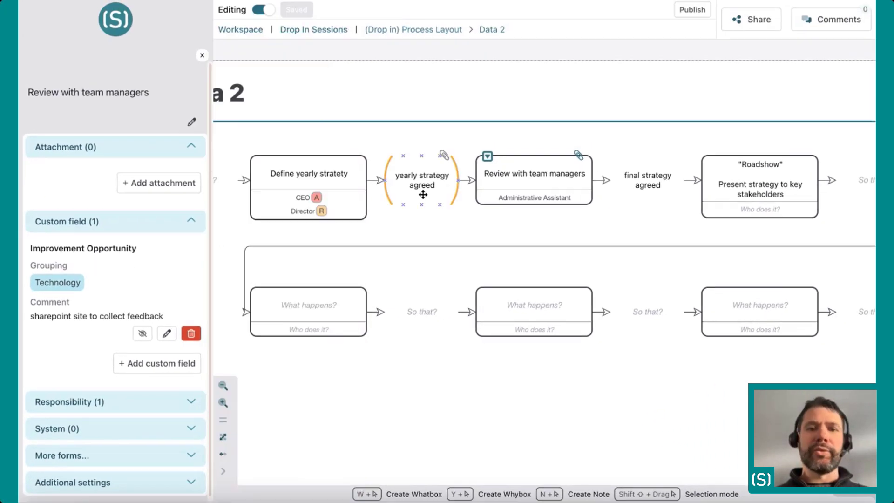
# Attach the document "How to register a new risk" to the "Define yearly stratety" box
pyautogui.click(354, 163)
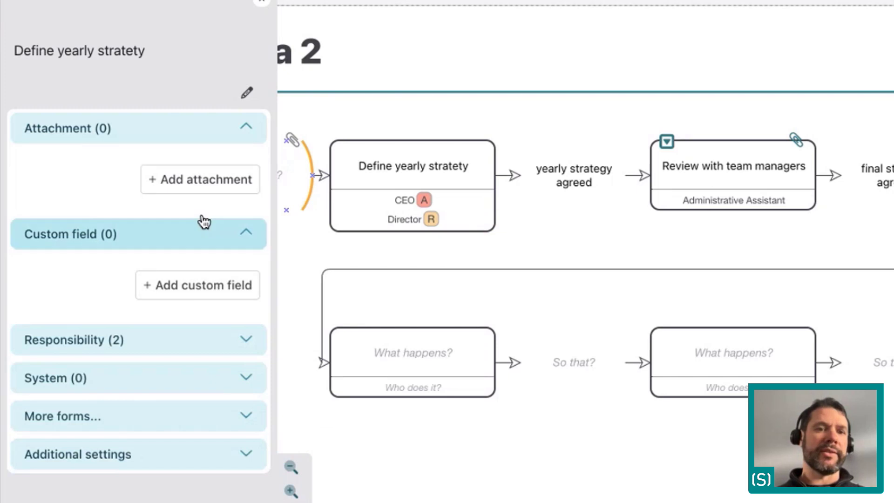
pyautogui.click(208, 181)
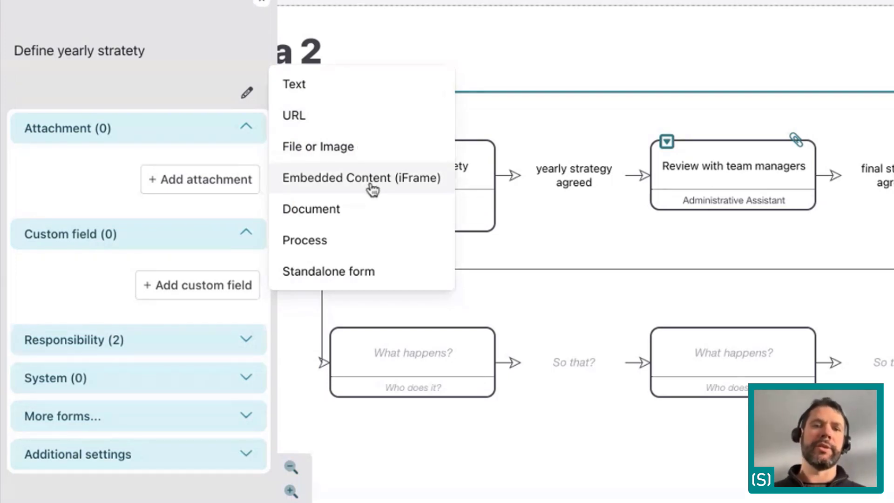
pyautogui.click(370, 210)
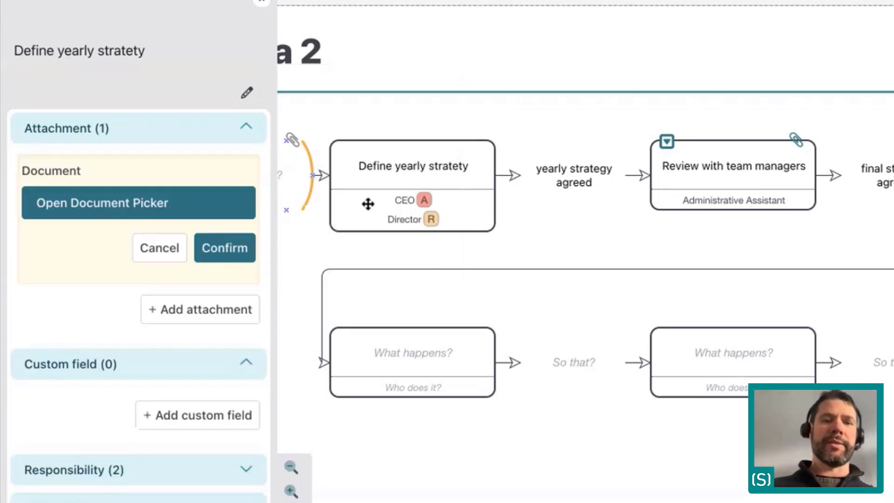
pyautogui.click(153, 211)
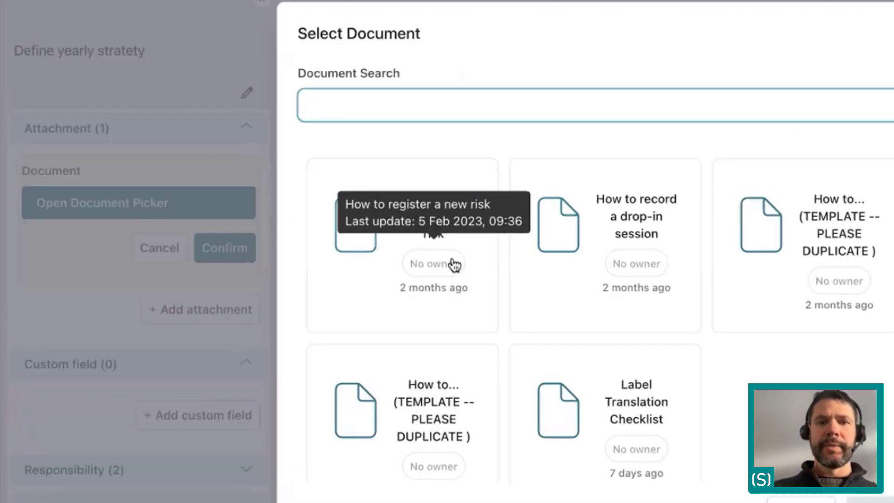
pyautogui.click(858, 497)
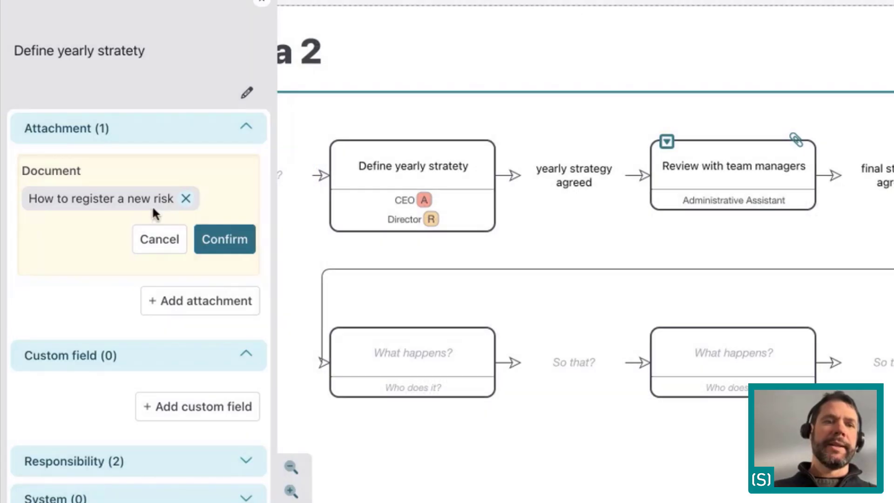
pyautogui.click(223, 247)
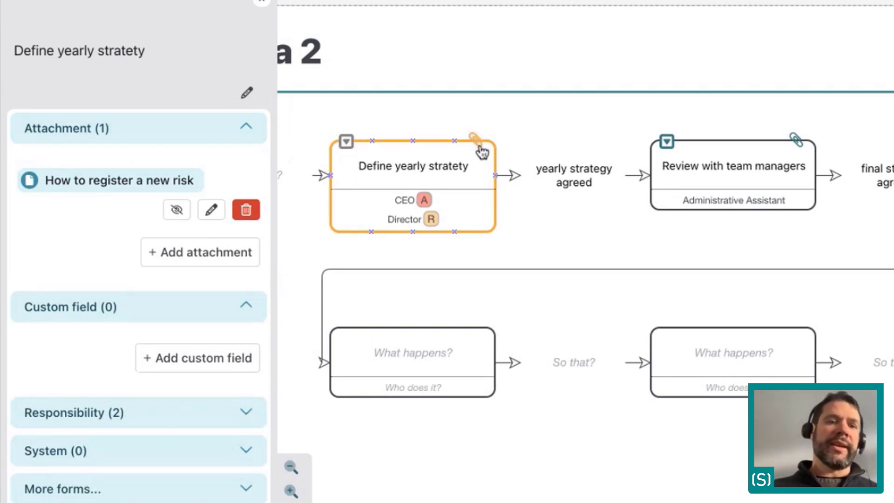
# Review the grouping and comment of the Improvement Opportunity attached to "Review with team managers", and close its details
pyautogui.click(796, 138)
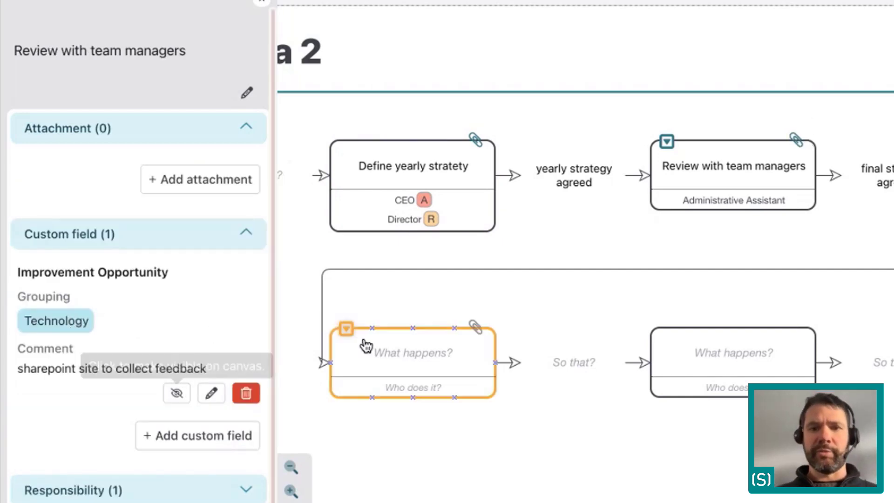
pyautogui.moveTo(32, 274); pyautogui.dragTo(146, 275)
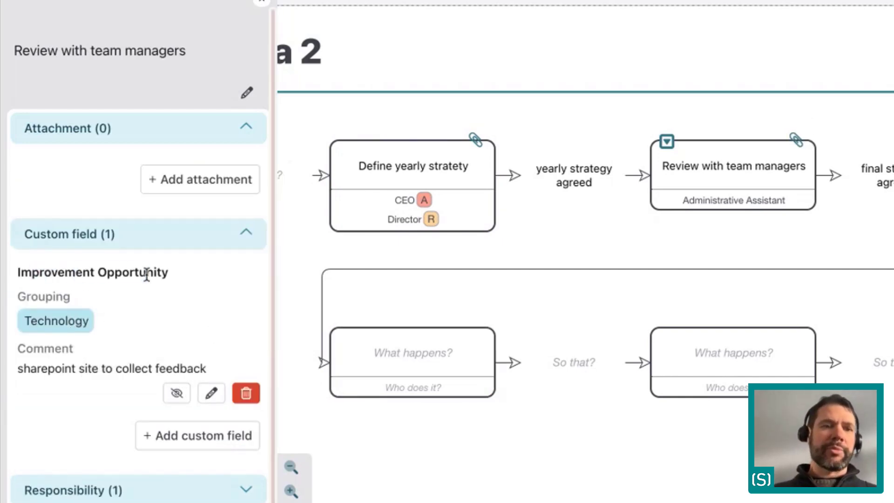
pyautogui.tripleClick(146, 275)
pyautogui.click(85, 274)
pyautogui.doubleClick(42, 320)
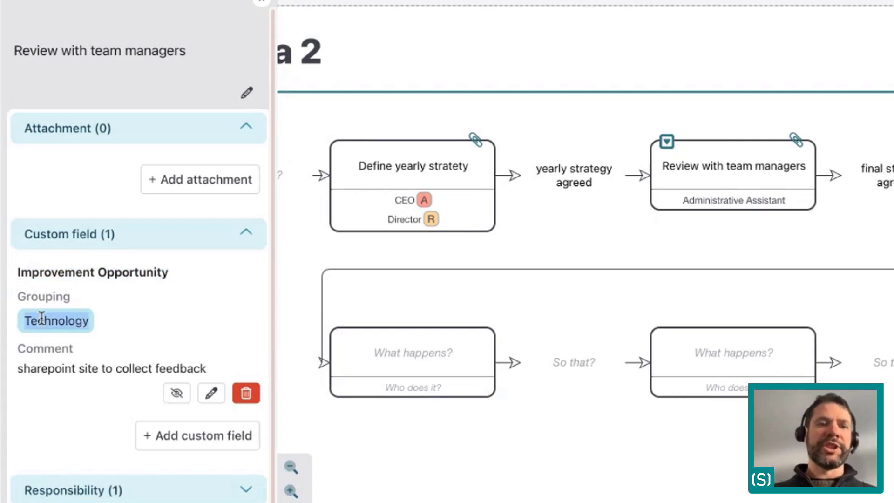
pyautogui.click(69, 299)
pyautogui.click(262, 3)
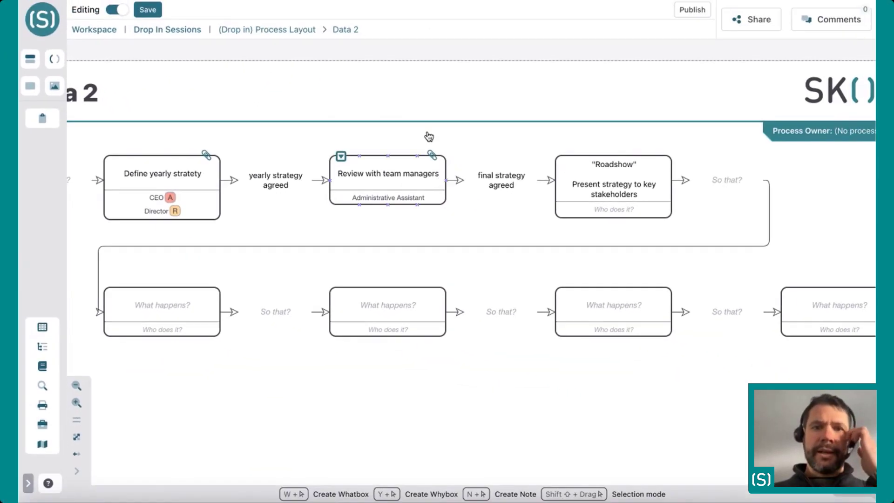
pyautogui.click(433, 155)
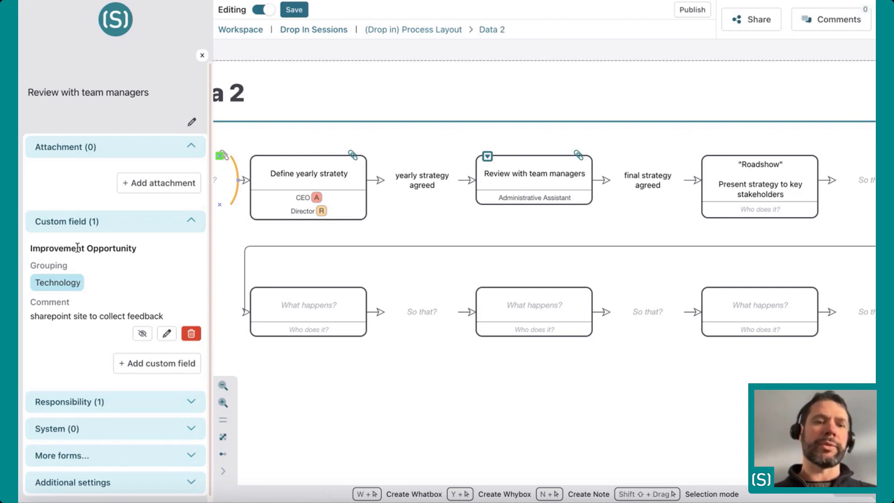
pyautogui.click(202, 56)
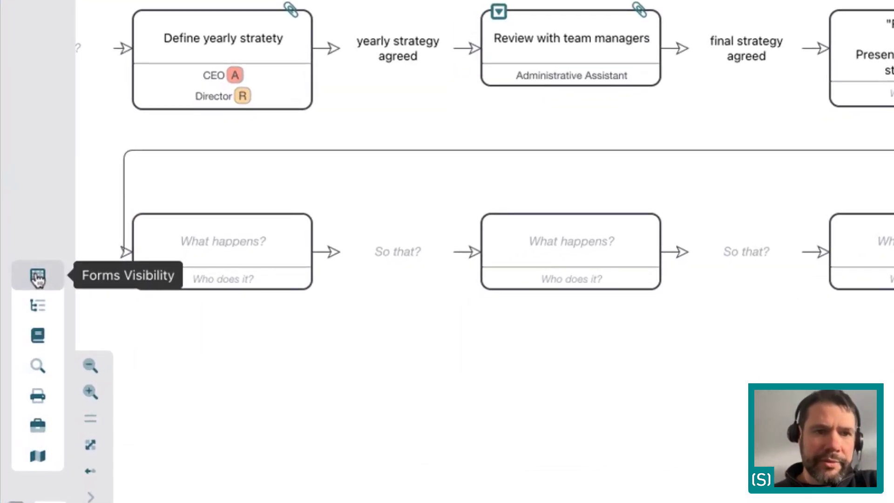
# Turn on the forms visibility of the Improvement Opportunity custom field so it displays on the process boxes
pyautogui.click(37, 278)
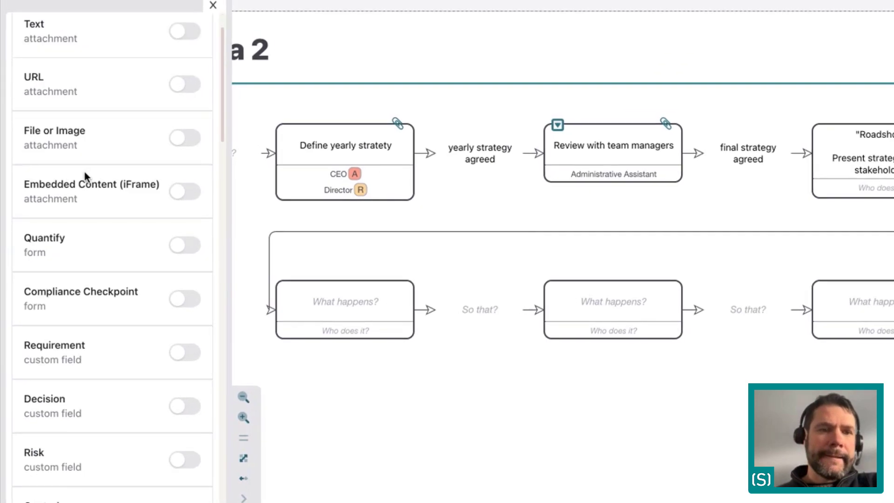
pyautogui.scroll(-3, 84, 173)
pyautogui.scroll(-12, 85, 177)
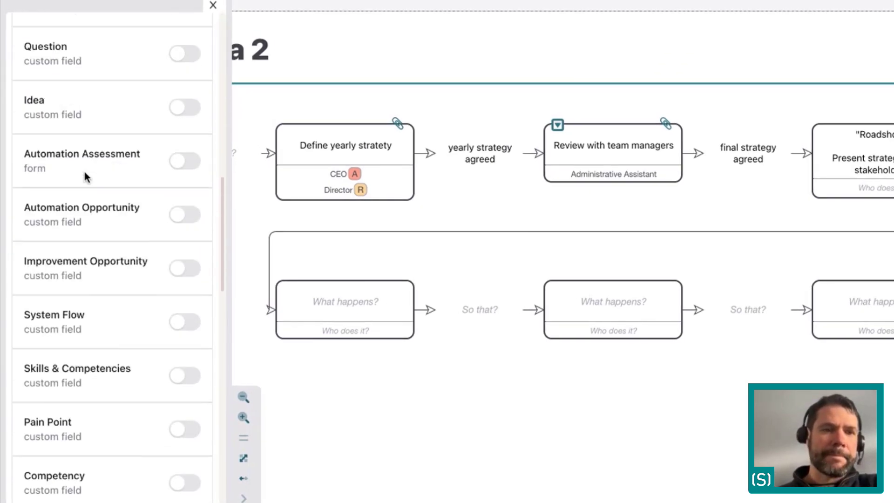
pyautogui.scroll(-10, 85, 176)
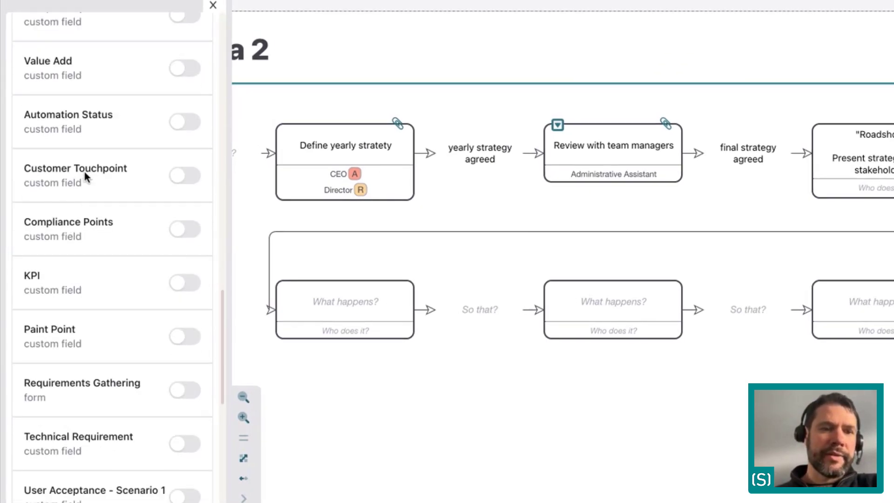
pyautogui.scroll(5, 84, 176)
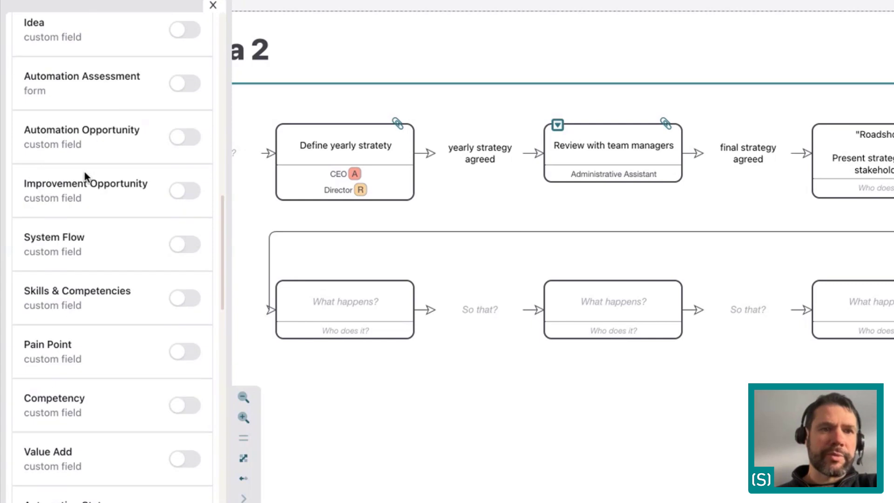
pyautogui.click(187, 199)
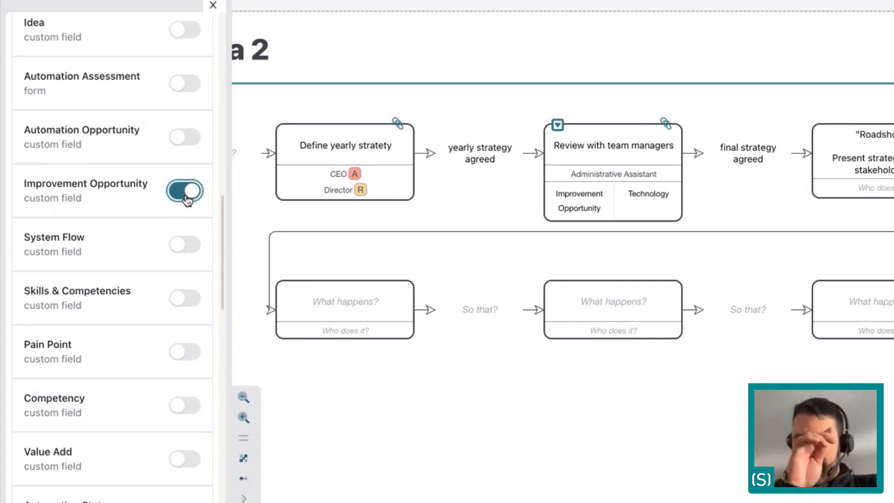
pyautogui.click(592, 206)
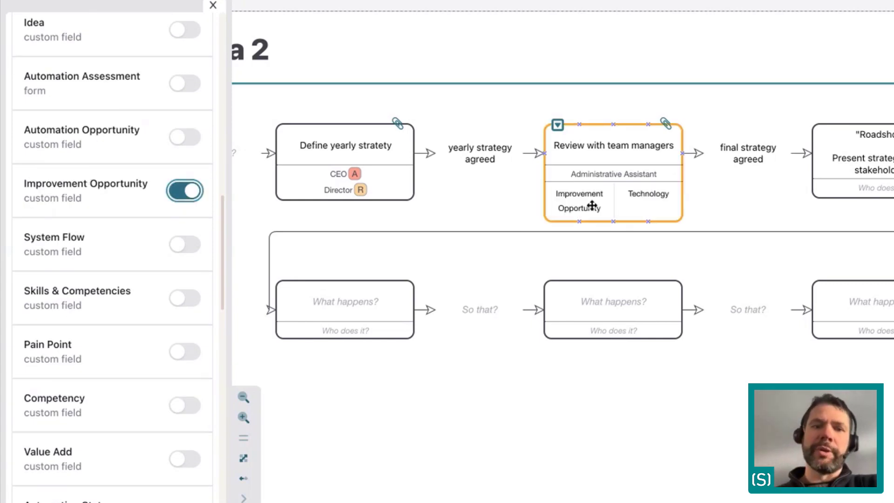
# Add an Improvement Opportunity to the first empty box of the second row, with grouping People and comment "need training for necomerrs"
pyautogui.click(373, 306)
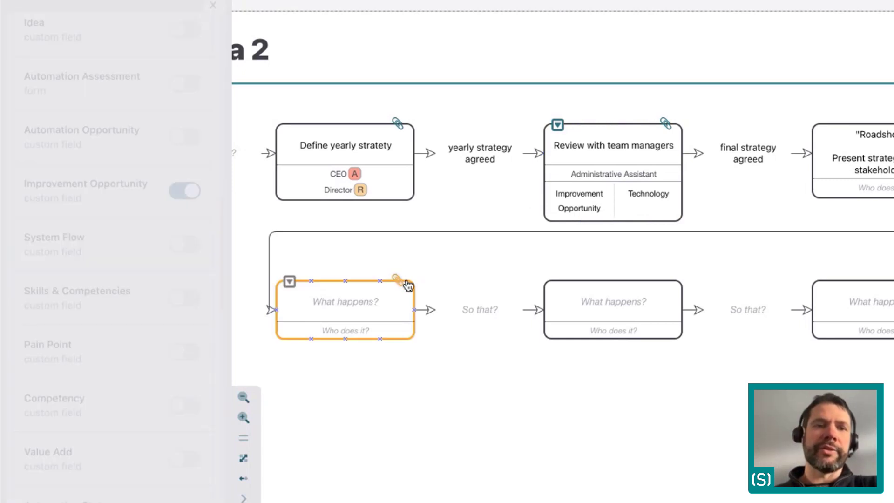
pyautogui.click(406, 282)
pyautogui.click(164, 232)
pyautogui.click(350, 240)
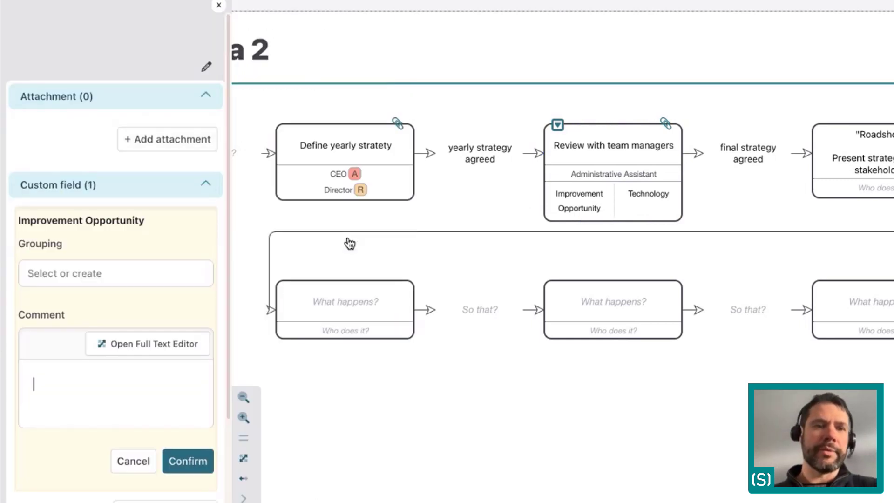
pyautogui.click(100, 266)
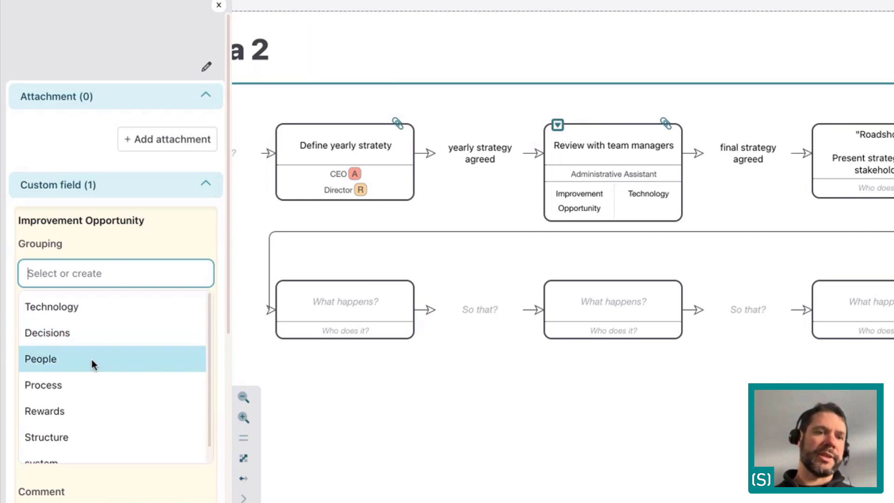
pyautogui.click(92, 361)
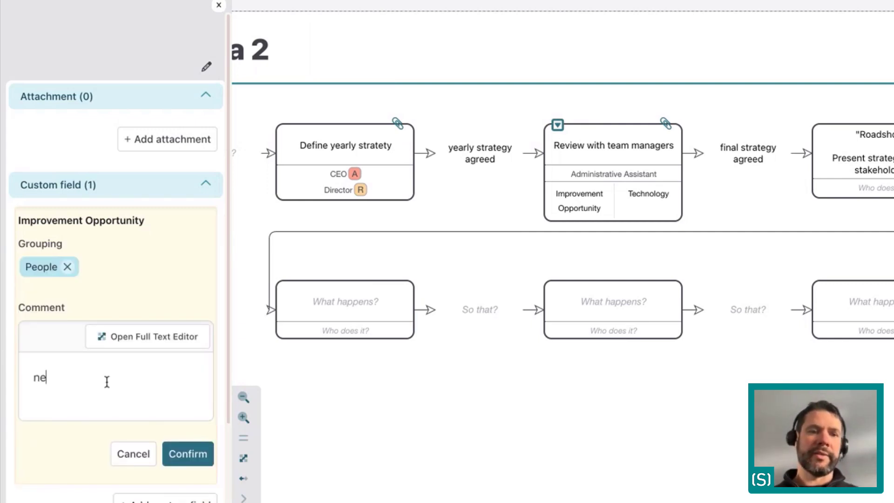
pyautogui.write('aining ')
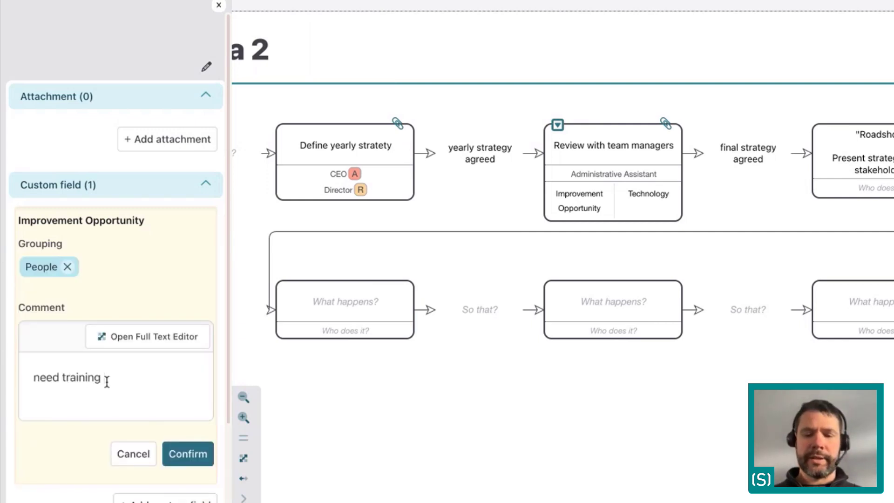
pyautogui.write('for necom')
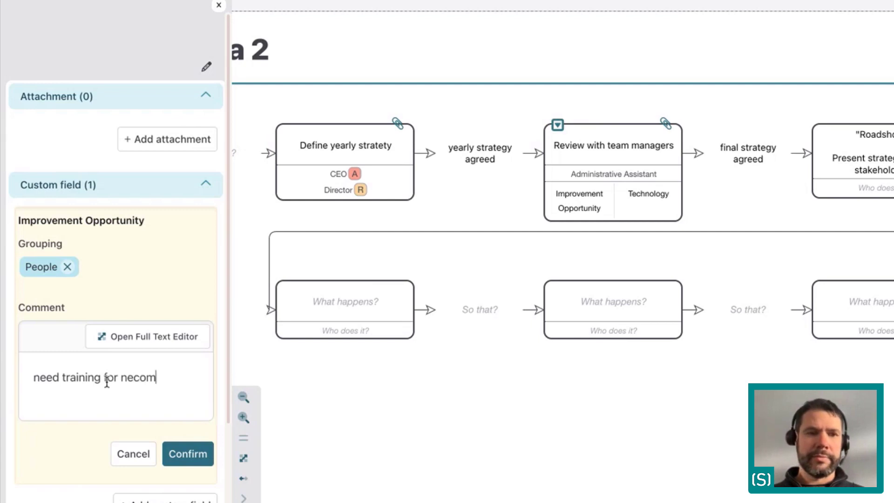
pyautogui.write('errs')
pyautogui.click(199, 453)
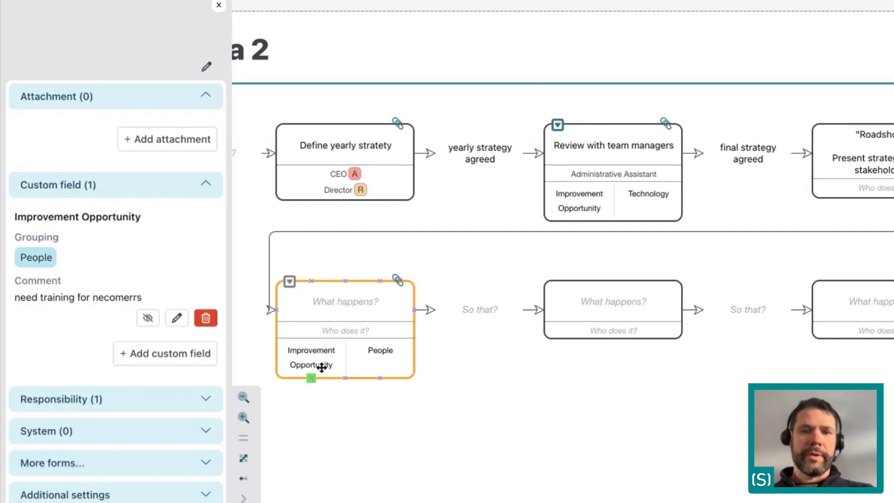
pyautogui.click(219, 5)
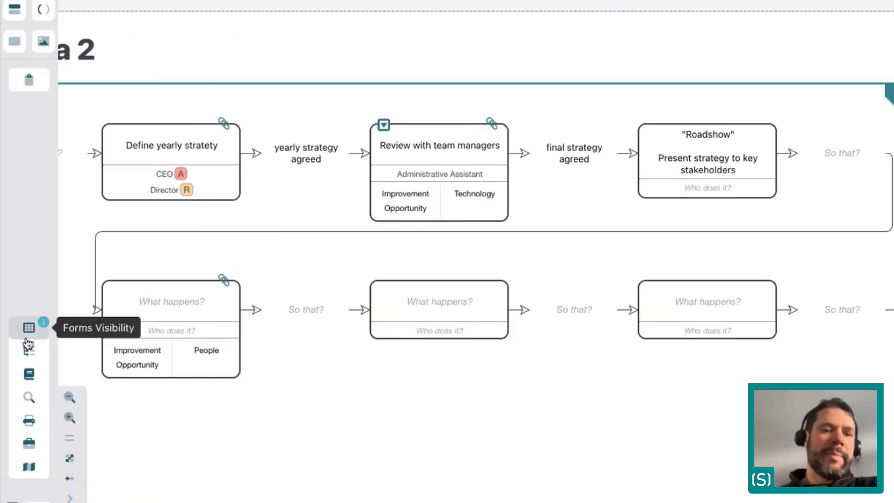
# Check the Improvement Opportunity visibility setting again and compare how the boxes with and without that field are displayed
pyautogui.click(26, 338)
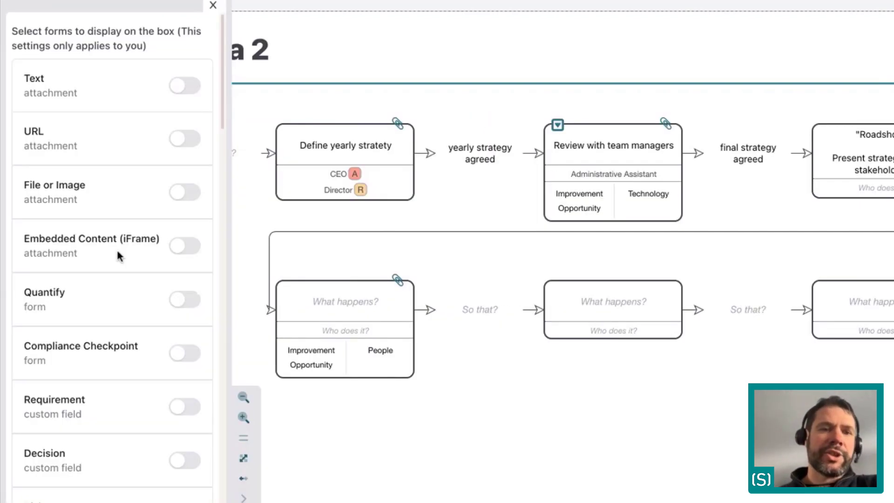
pyautogui.scroll(-15, 117, 255)
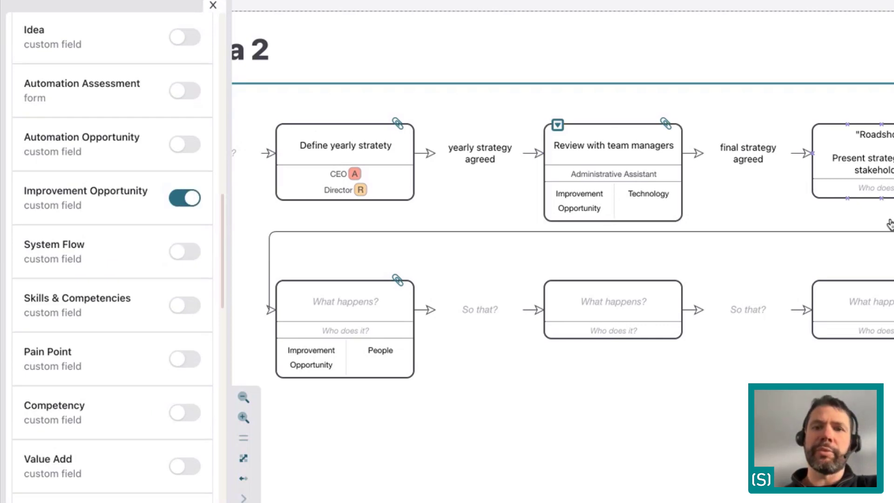
pyautogui.click(575, 132)
pyautogui.click(345, 198)
pyautogui.click(581, 183)
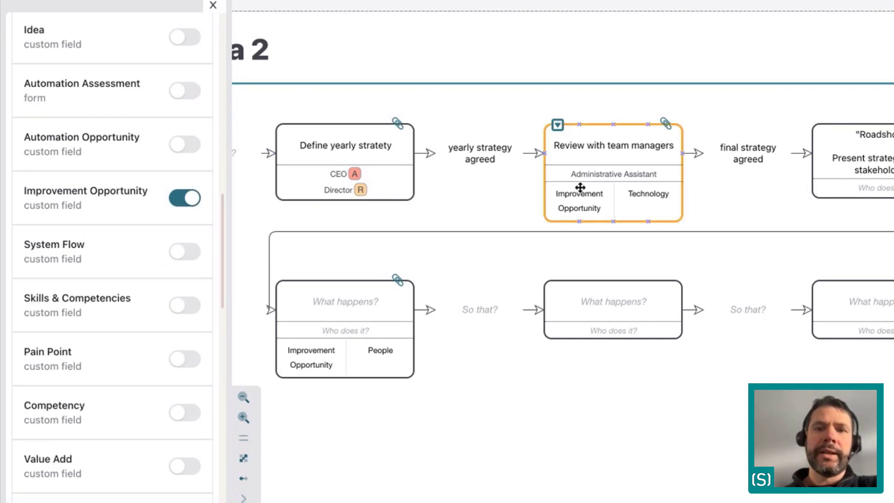
# Turn off the forms visibility of the Improvement Opportunity custom field and close the visibility settings
pyautogui.click(366, 359)
pyautogui.click(246, 247)
pyautogui.click(184, 199)
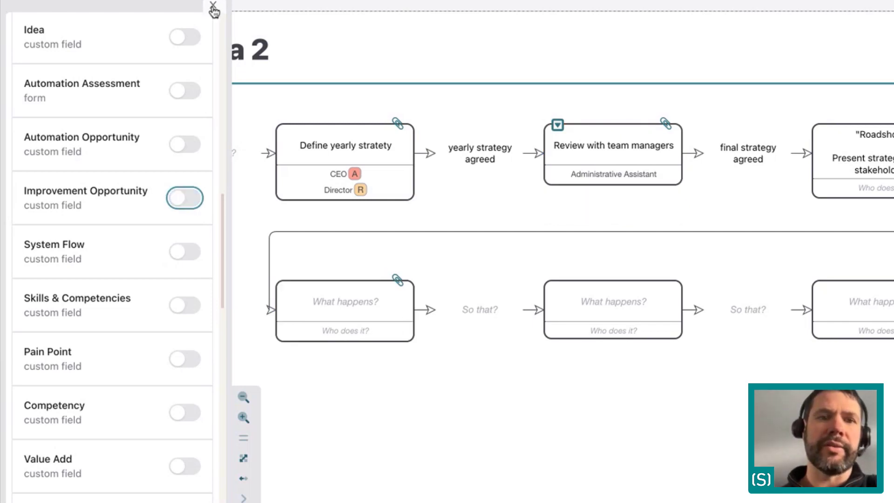
pyautogui.scroll(5, 189, 195)
pyautogui.scroll(-3, 191, 194)
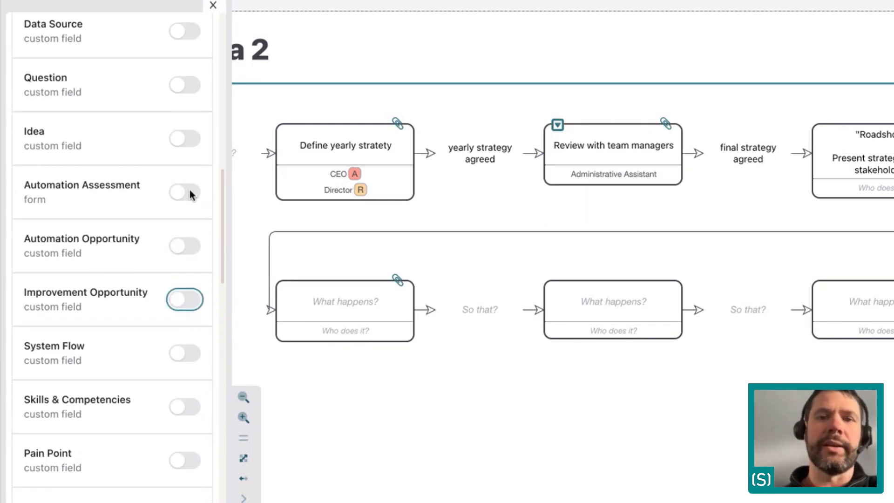
pyautogui.click(208, 10)
# Make the Improvement Opportunity of "Review with team managers" individually visible on the canvas, and close the box details
pyautogui.click(521, 140)
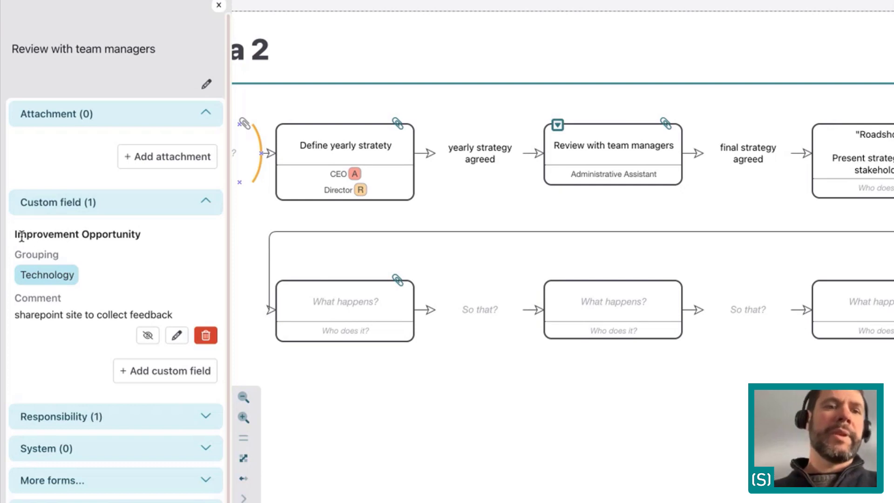
pyautogui.moveTo(18, 235); pyautogui.dragTo(117, 230)
pyautogui.click(116, 231)
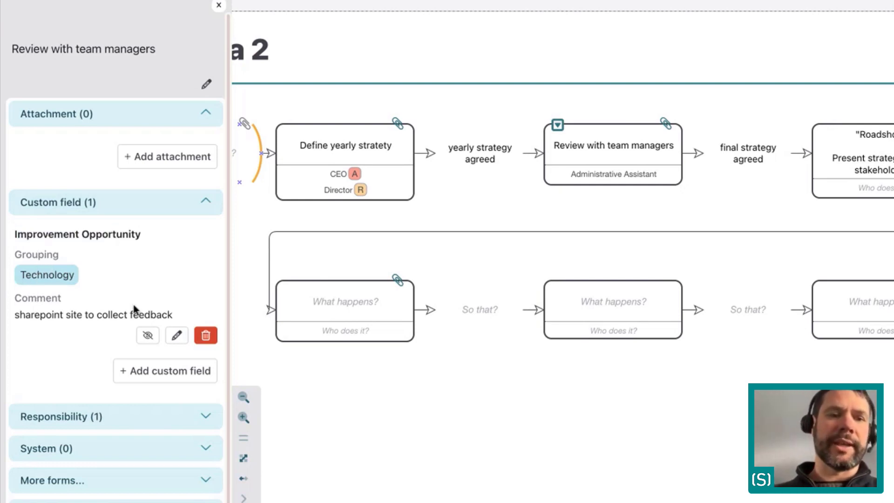
pyautogui.click(149, 337)
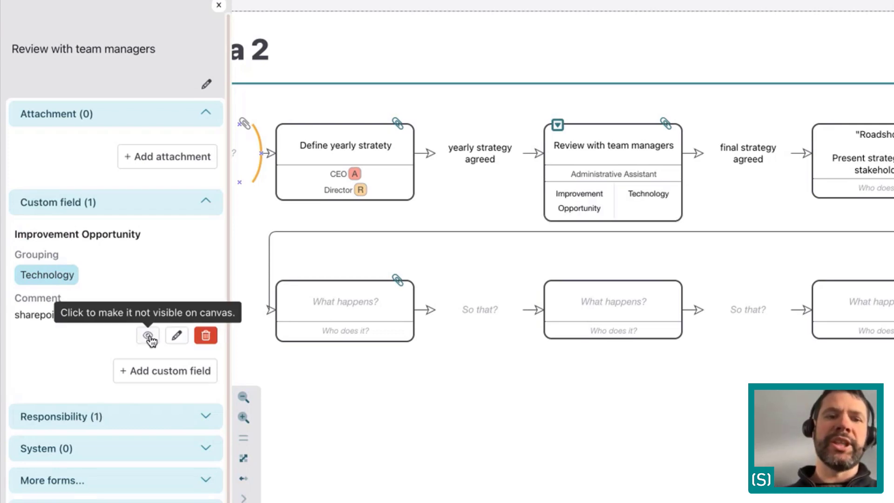
pyautogui.click(219, 5)
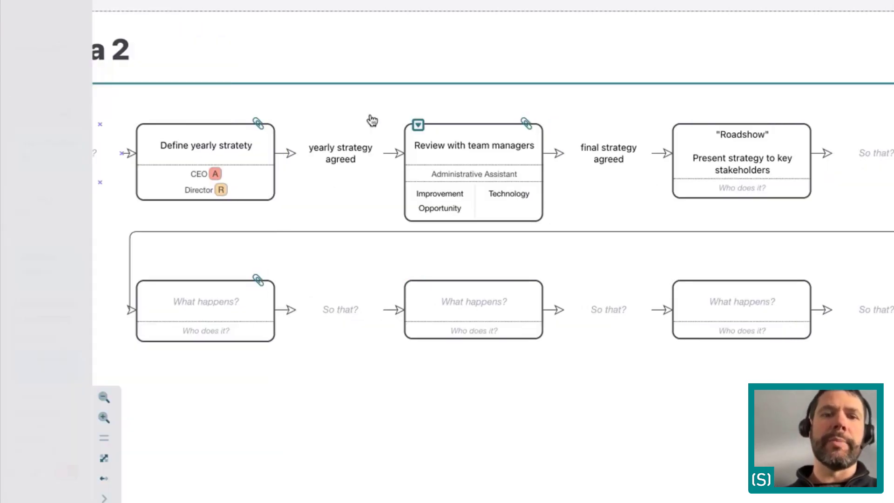
pyautogui.click(462, 183)
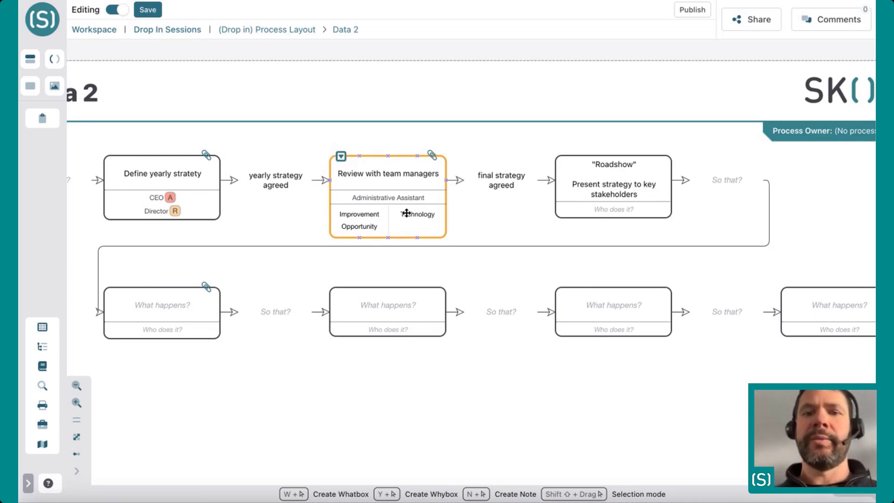
pyautogui.click(378, 209)
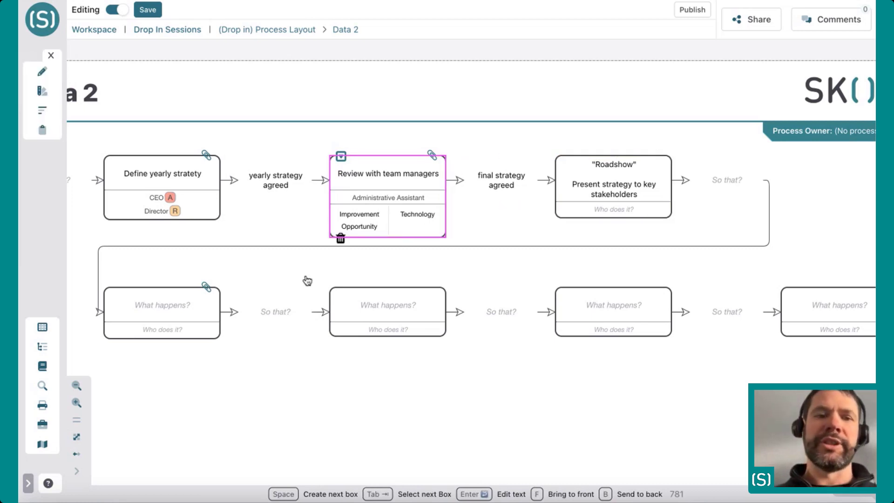
# Make the Improvement Opportunity of the second row's first box visible on the canvas, and close its details
pyautogui.click(186, 304)
pyautogui.click(206, 289)
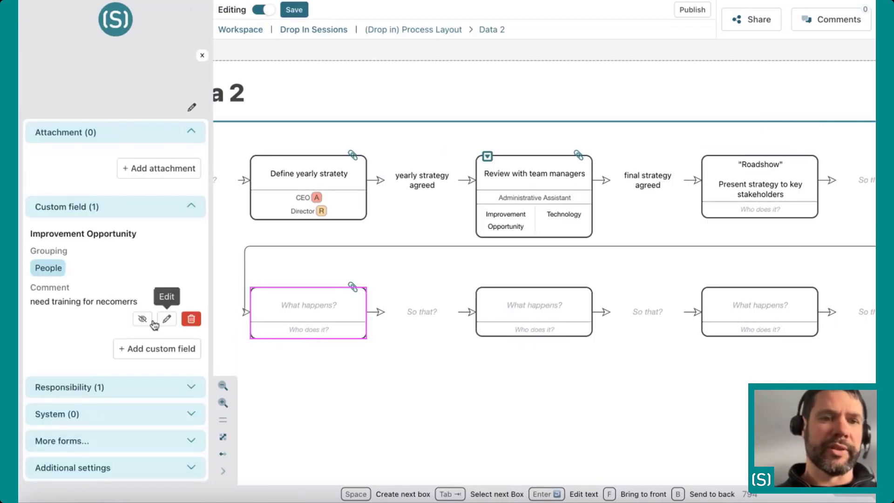
pyautogui.click(142, 319)
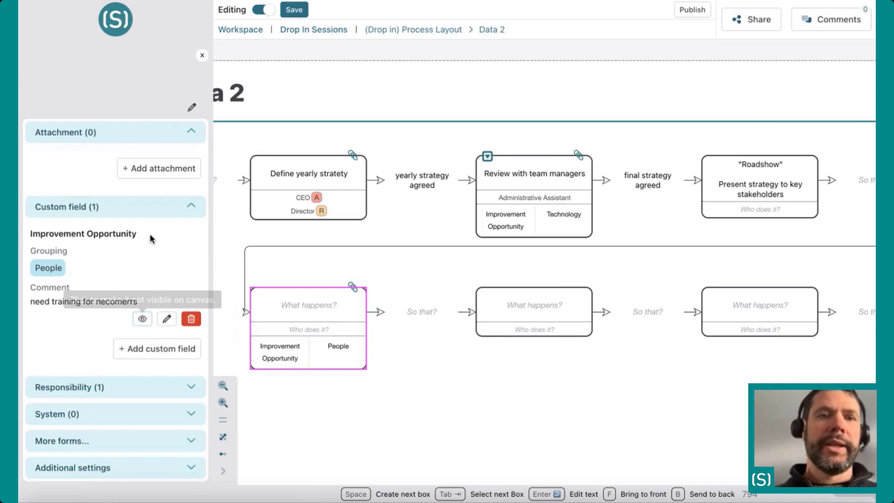
pyautogui.click(202, 55)
pyautogui.click(286, 368)
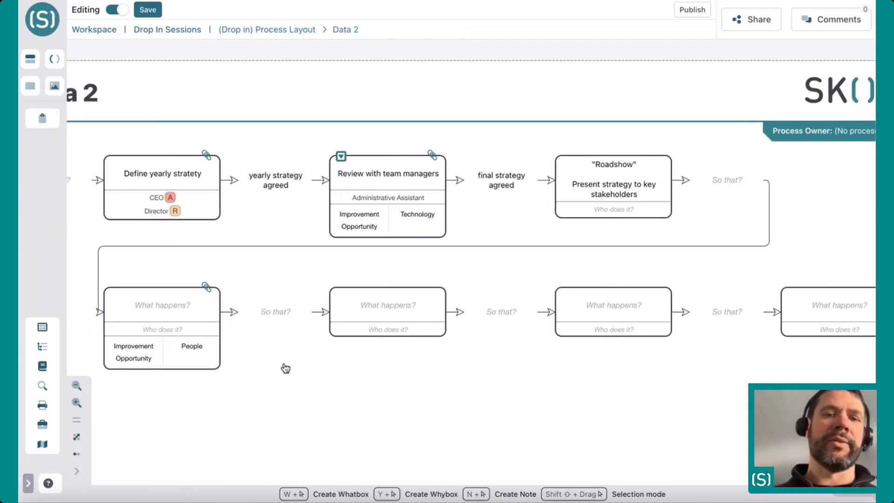
# Toggle the canvas visibility of the Improvement Opportunity on the second row's first box, leaving it hidden, and close the details
pyautogui.click(236, 315)
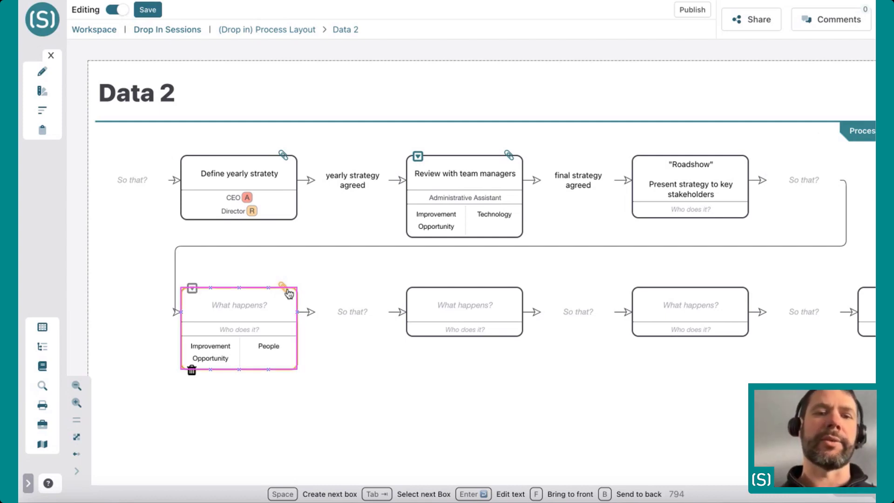
pyautogui.click(289, 289)
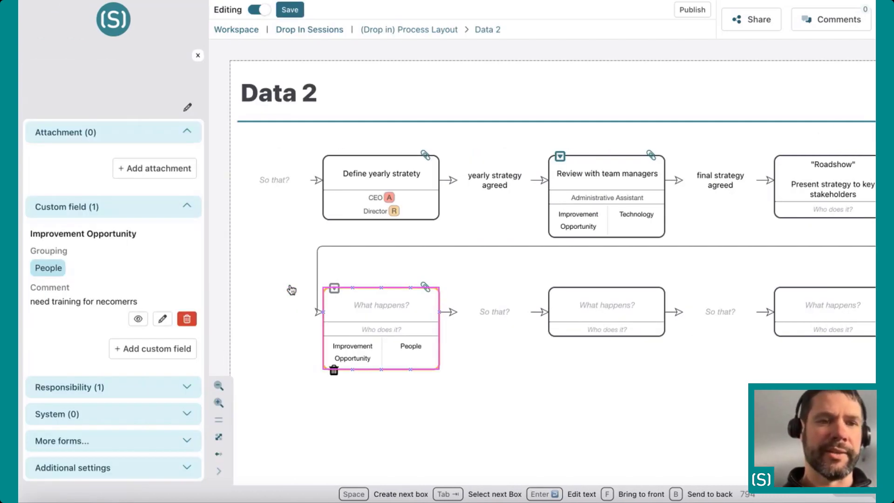
pyautogui.click(143, 318)
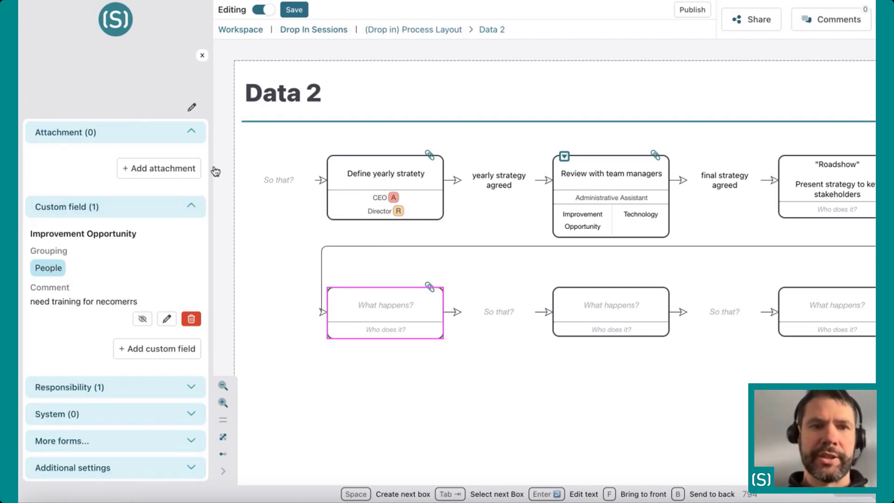
pyautogui.click(142, 320)
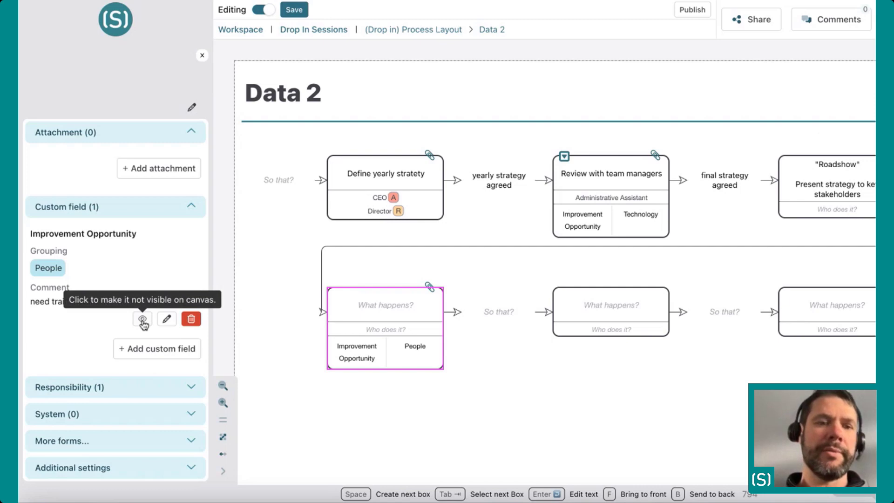
pyautogui.click(143, 319)
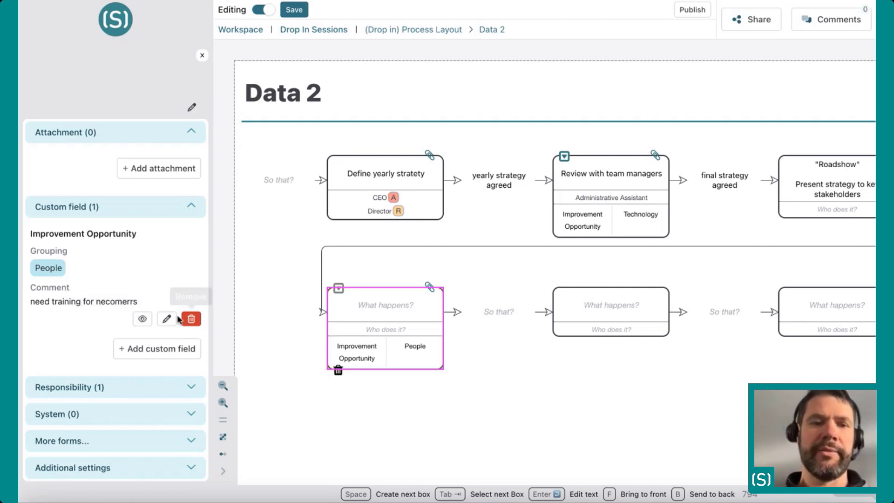
pyautogui.click(202, 55)
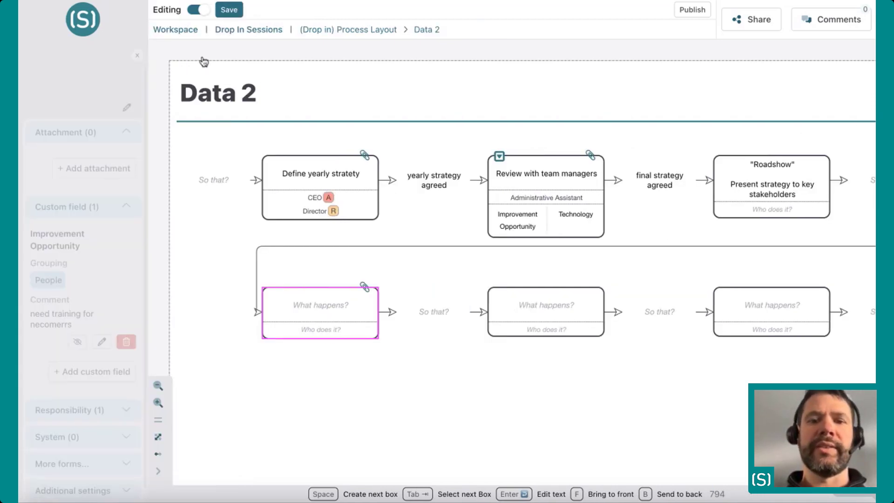
# Review the list of forms that can be displayed on boxes and the note on whom the settings apply to
pyautogui.click(43, 446)
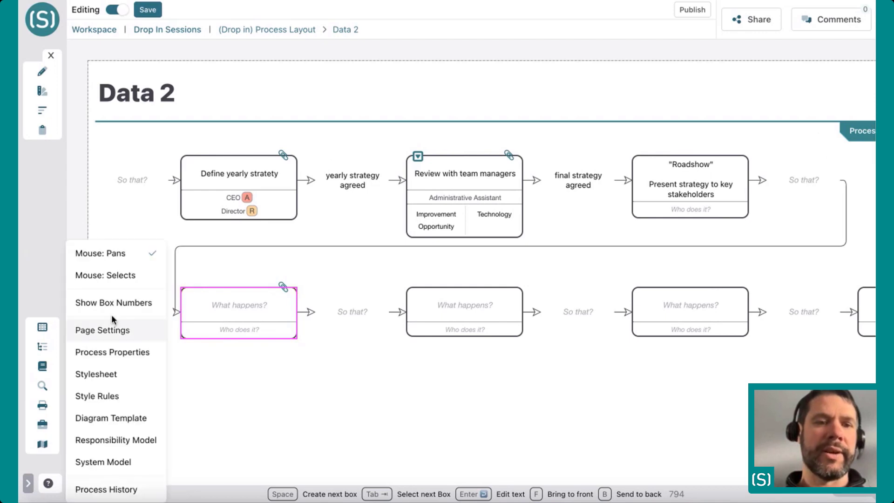
pyautogui.click(39, 326)
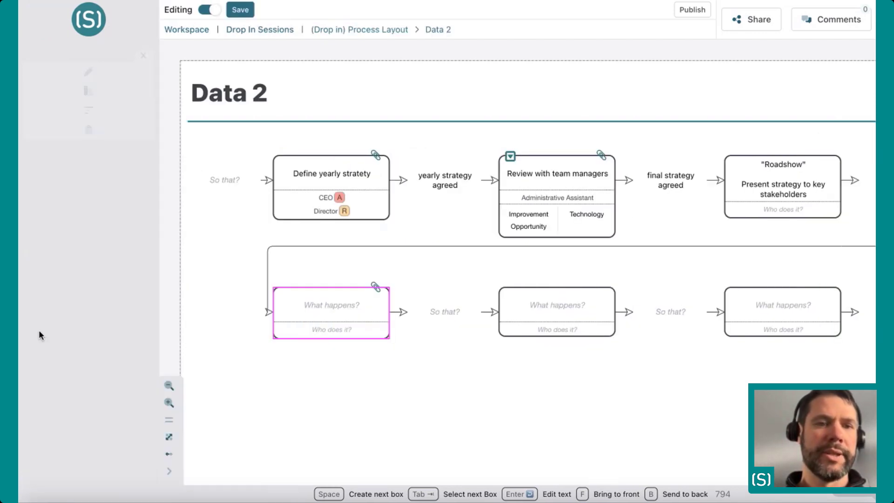
pyautogui.scroll(-5, 122, 300)
pyautogui.scroll(6, 121, 299)
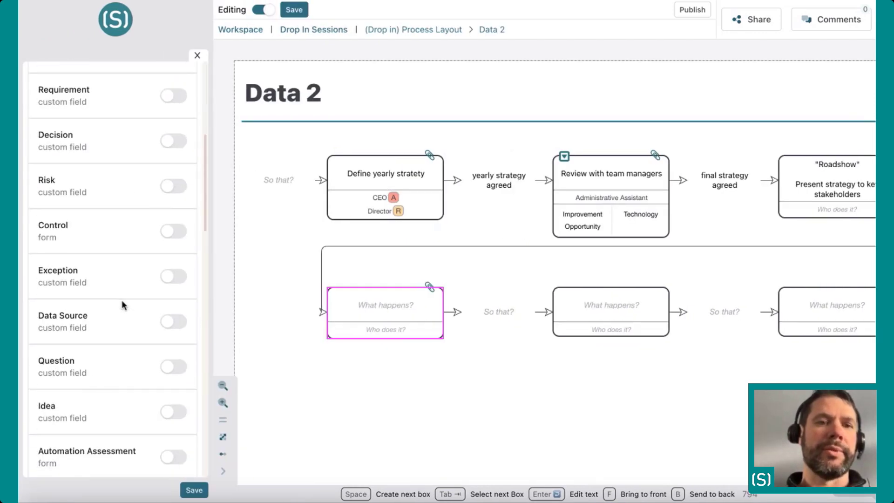
pyautogui.moveTo(54, 74); pyautogui.dragTo(136, 90)
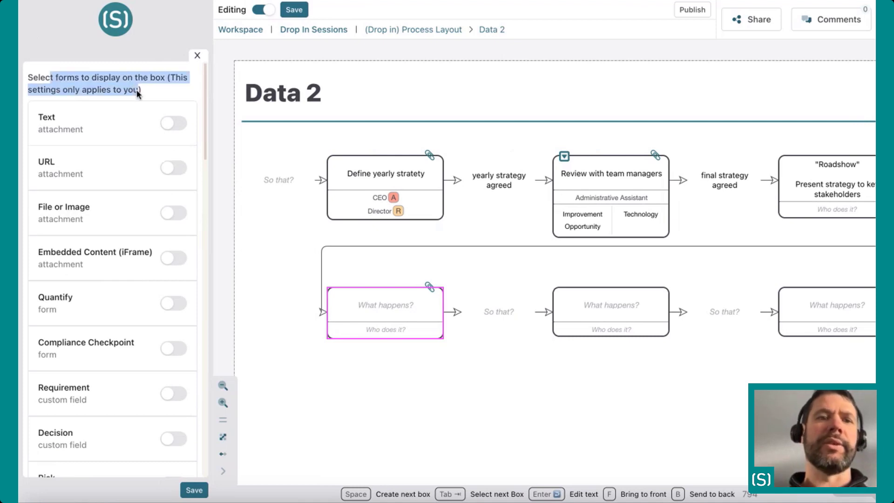
pyautogui.click(137, 89)
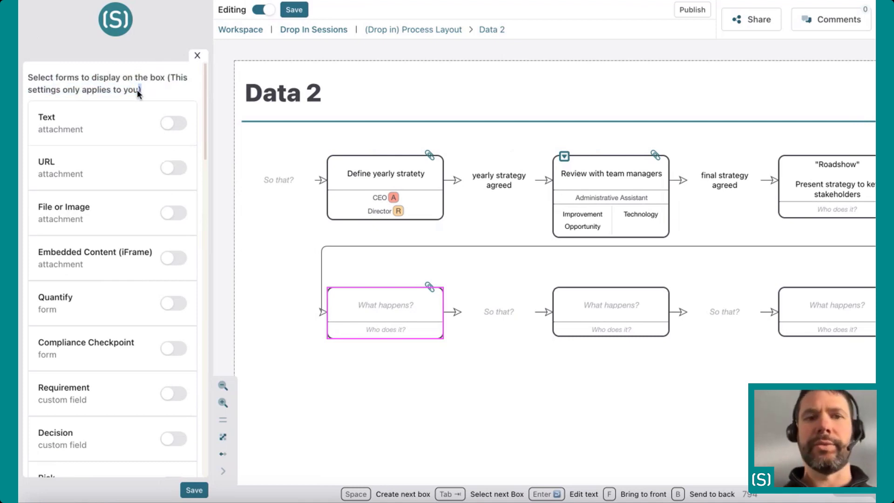
pyautogui.click(197, 55)
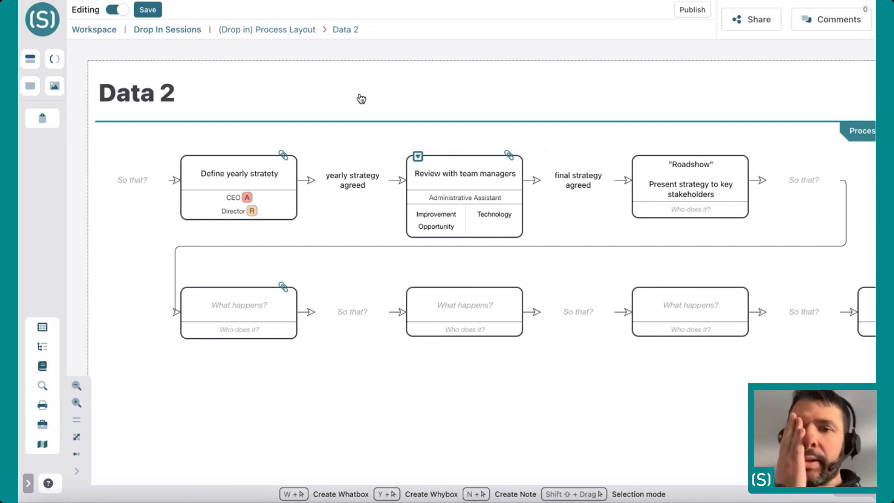
# Add a text attachment to "Roadshow" with bullets "select regional hq to visit", "organise trips within Q1" and "get the local bu director to book the rooms"
pyautogui.click(290, 162)
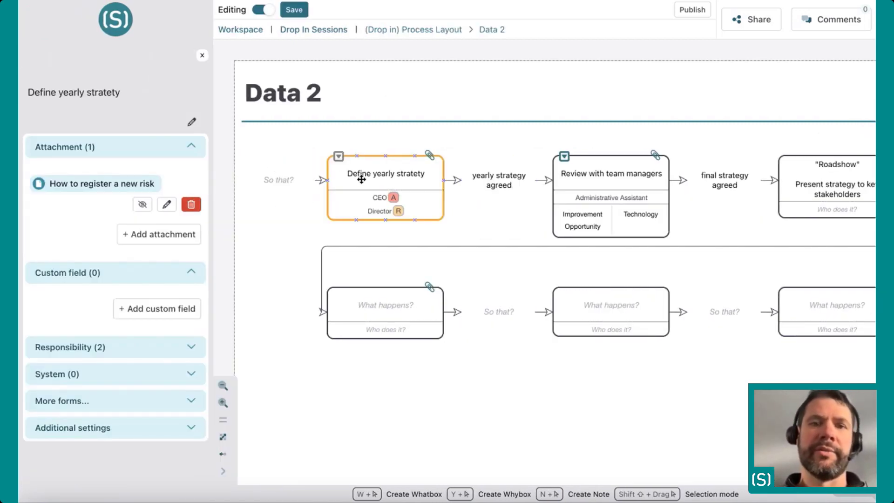
pyautogui.hscroll(4, 491, 214)
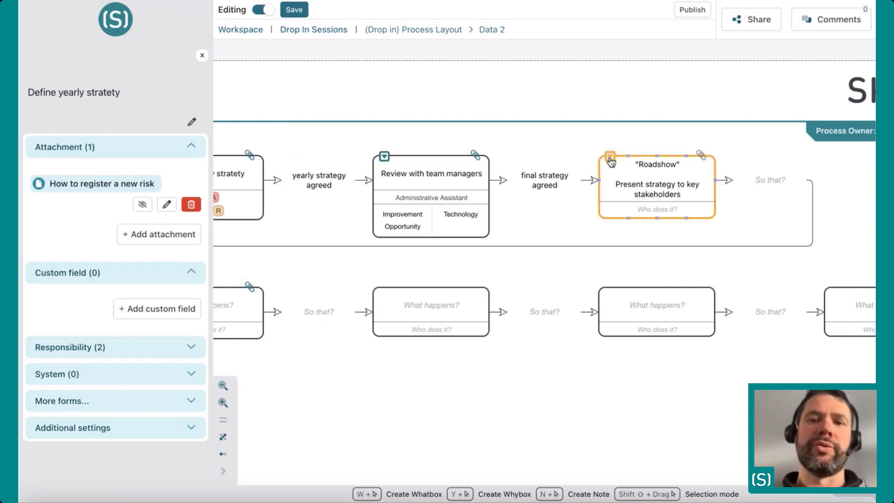
pyautogui.click(707, 161)
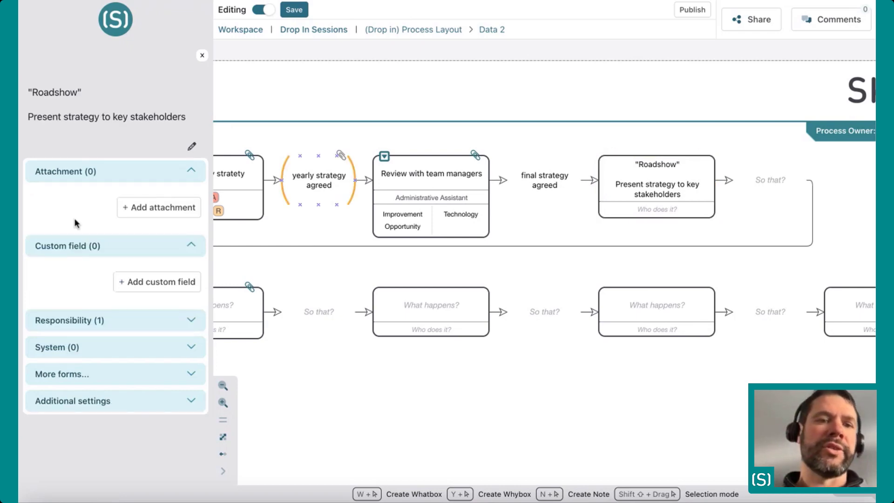
pyautogui.click(146, 206)
pyautogui.click(251, 144)
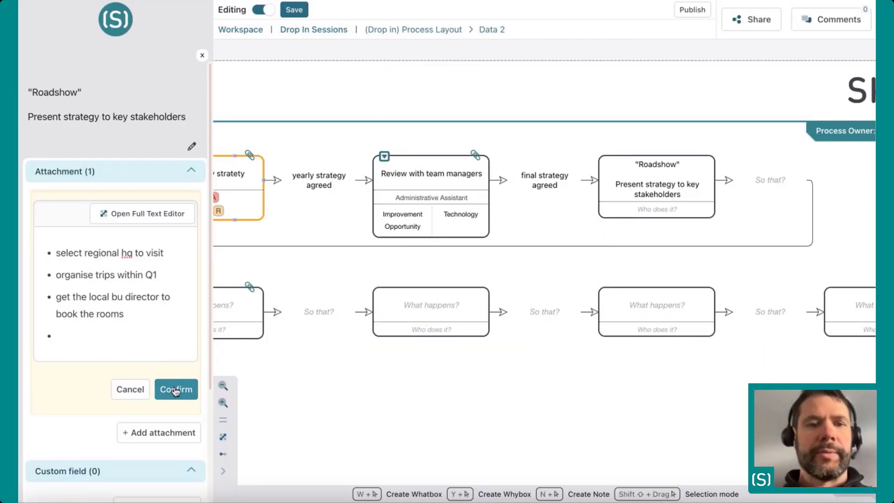
pyautogui.click(160, 386)
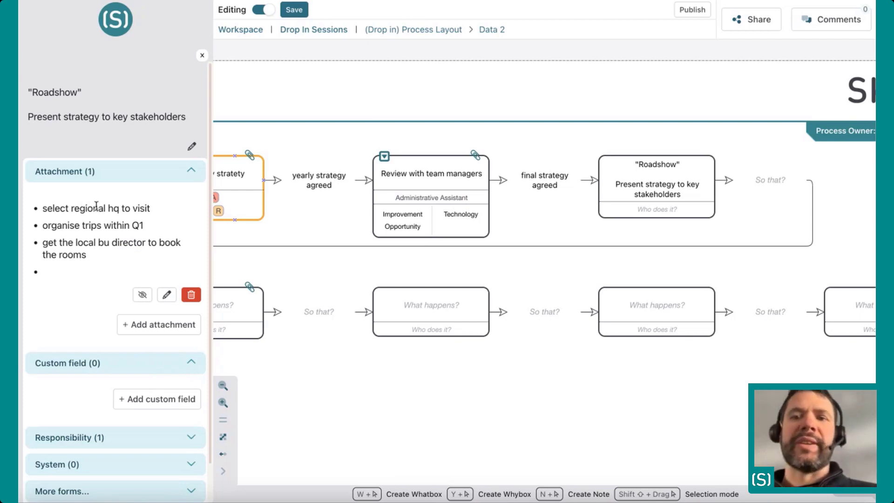